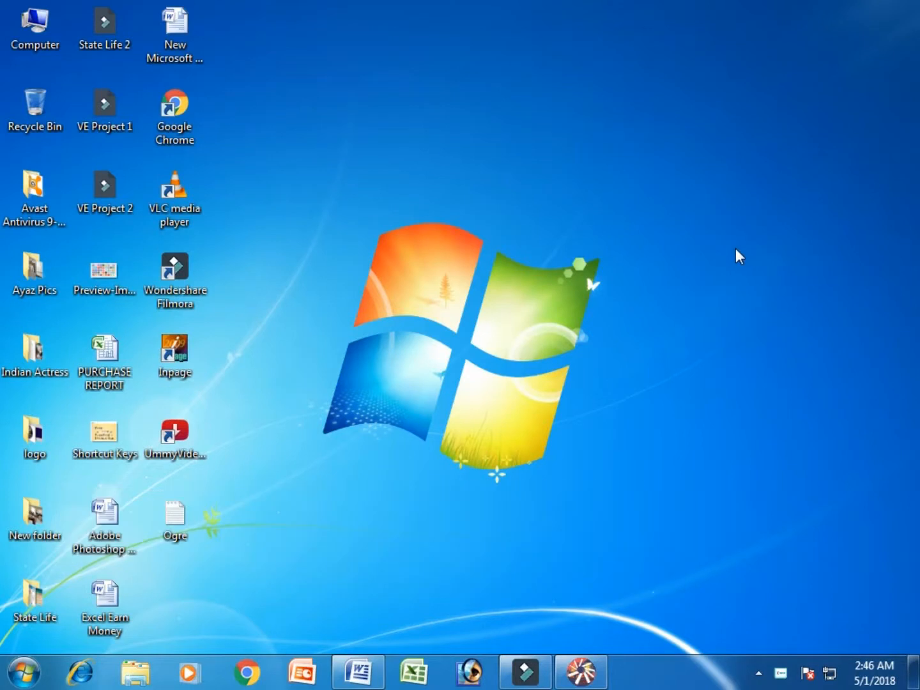
Step: Switch to Flash 5 and create a new blank movie
left_click(589, 655)
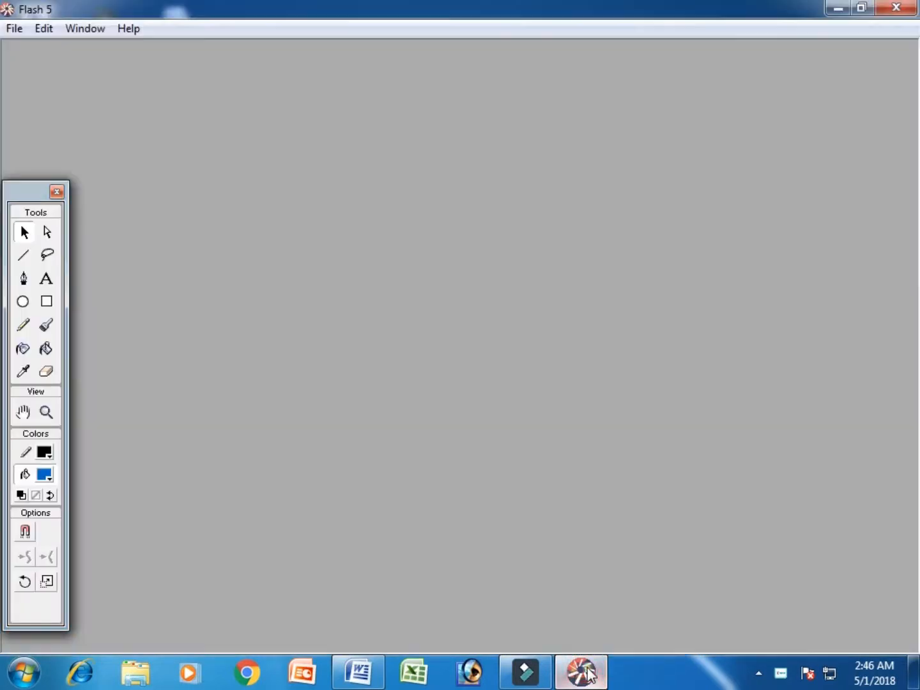
left_click(13, 29)
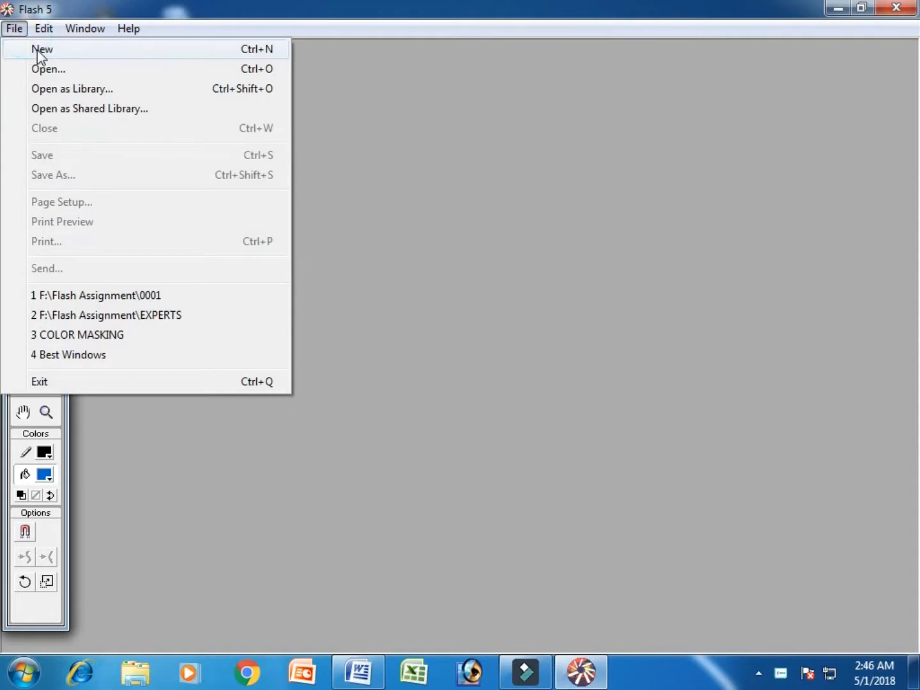
left_click(39, 48)
left_click_drag(26, 188, 29, 186)
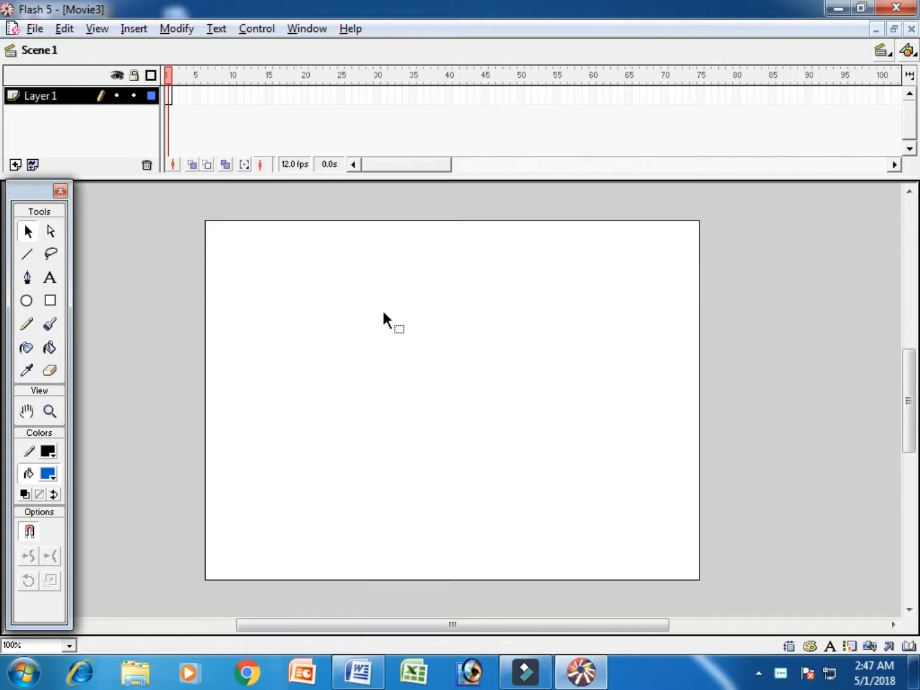
Step: Switch to Microsoft Word, draw a Sun shape about 2.32" high and 2.41" wide on the page, and fill it red
left_click(359, 672)
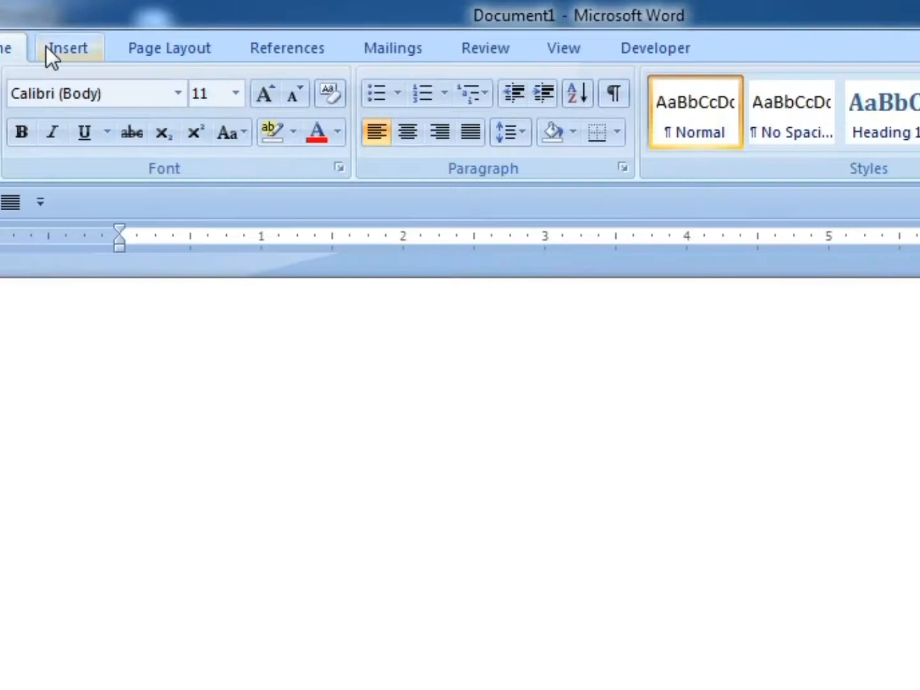
left_click(47, 46)
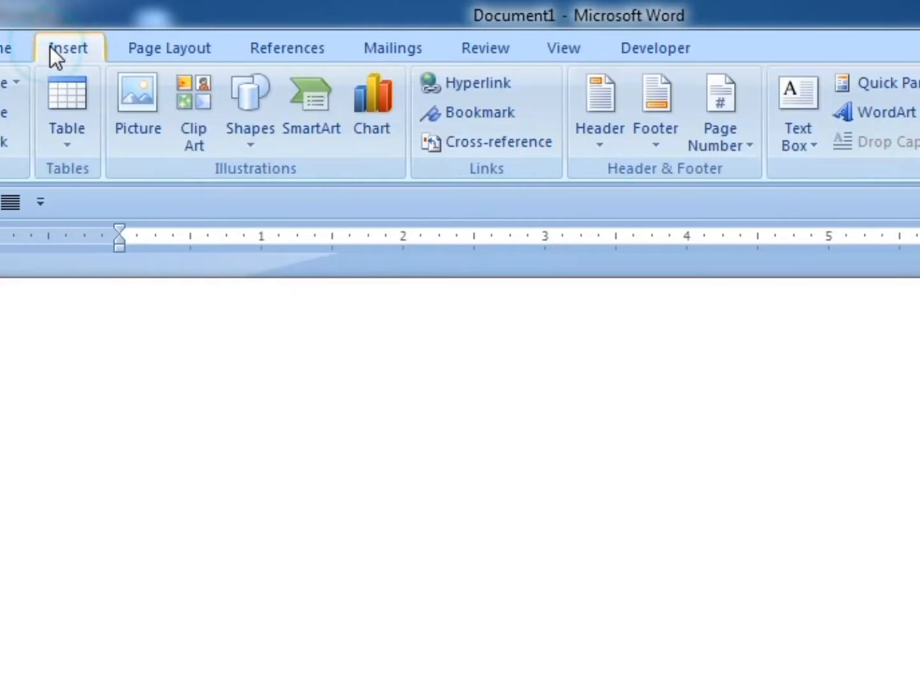
left_click(255, 131)
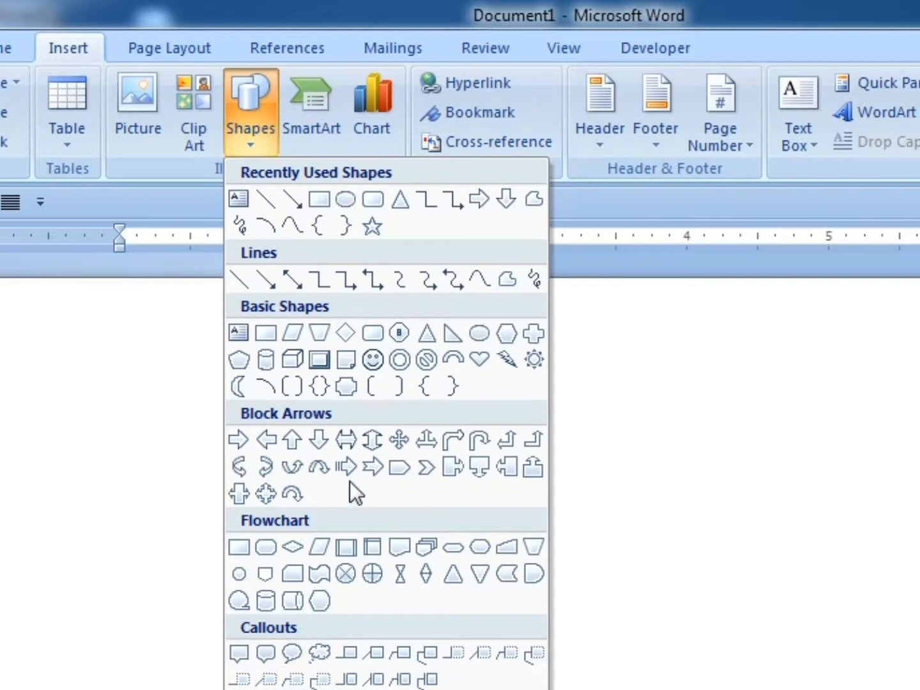
left_click(534, 361)
mouse_move(357, 307)
left_mouse_down()
mouse_move(496, 456)
mouse_move(587, 529)
left_mouse_up()
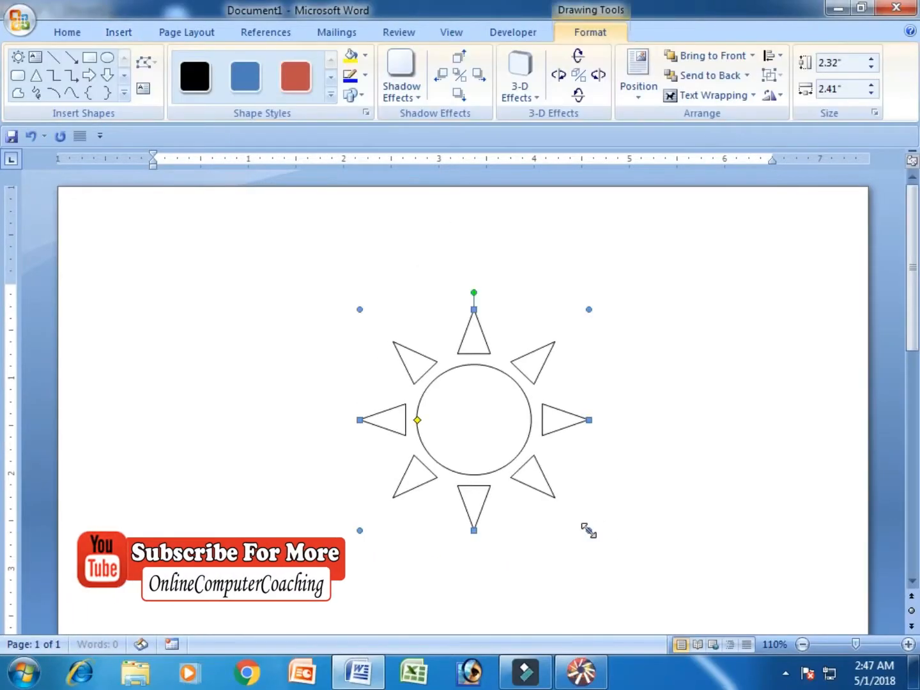
left_click(365, 55)
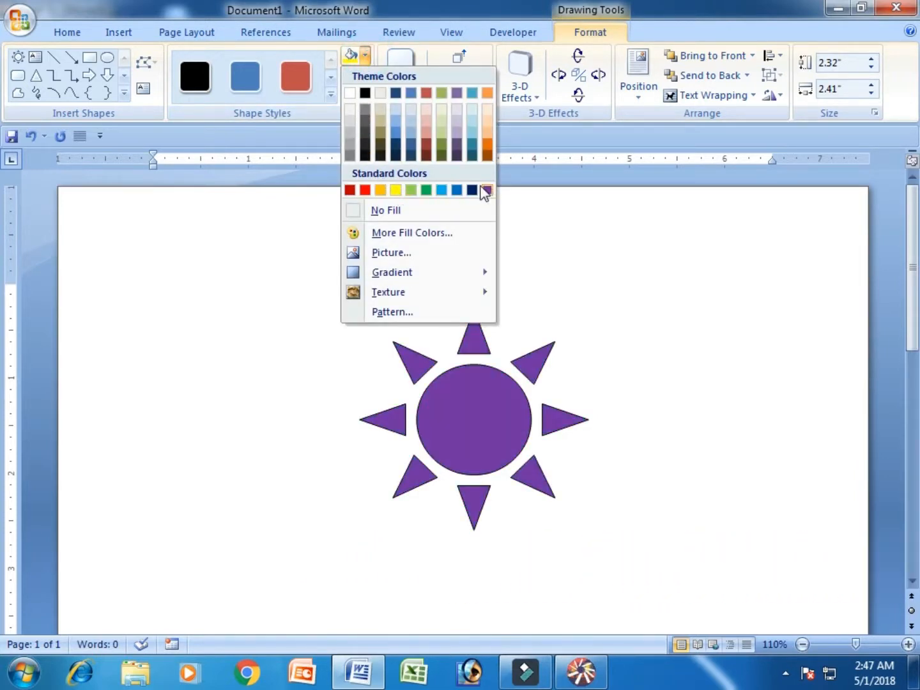
left_click(364, 191)
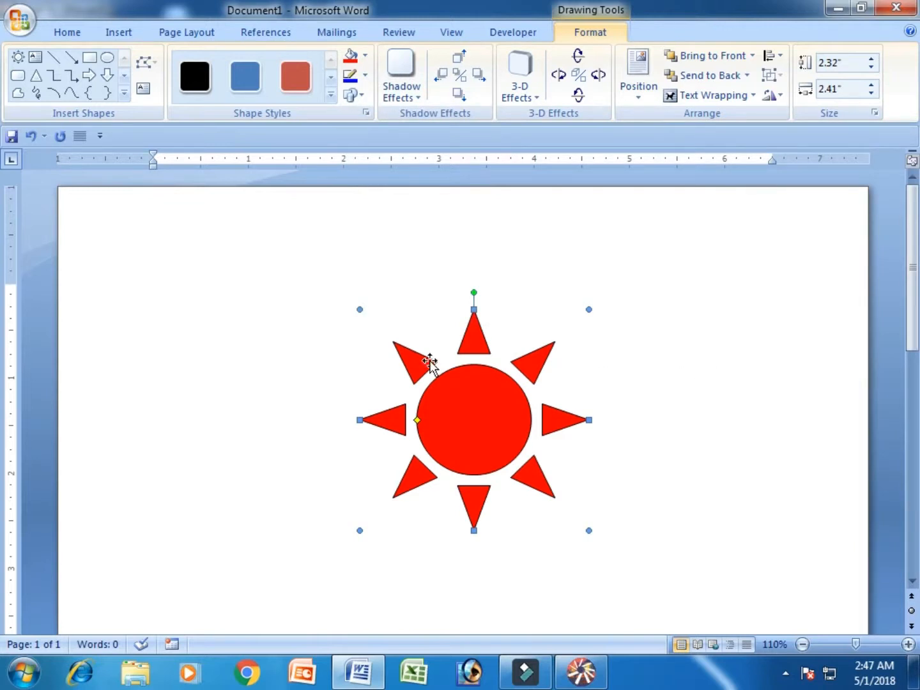
Step: Duplicate the red sun to the lower left of the original and fill the copy yellow
scroll(674, 491, "down", 6)
left_click(617, 449)
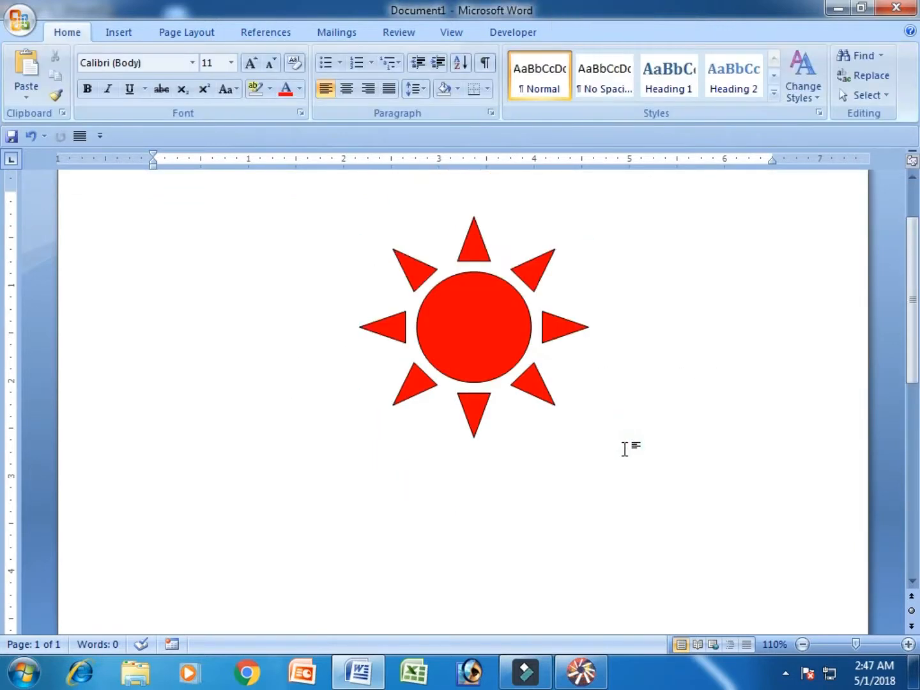
key("ctrl+v")
left_click_drag(509, 370, 360, 566)
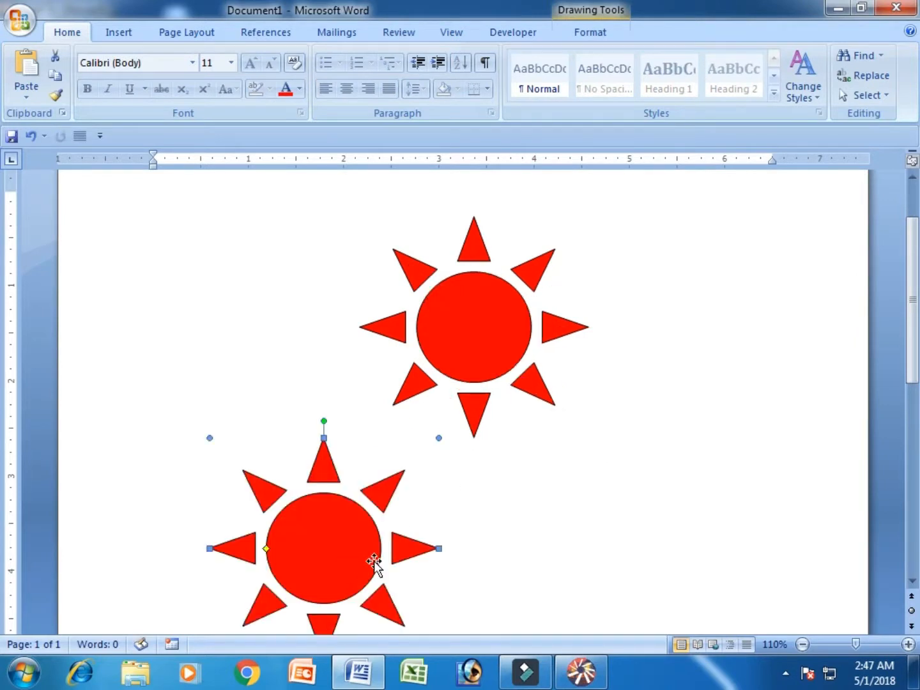
double_click(349, 550)
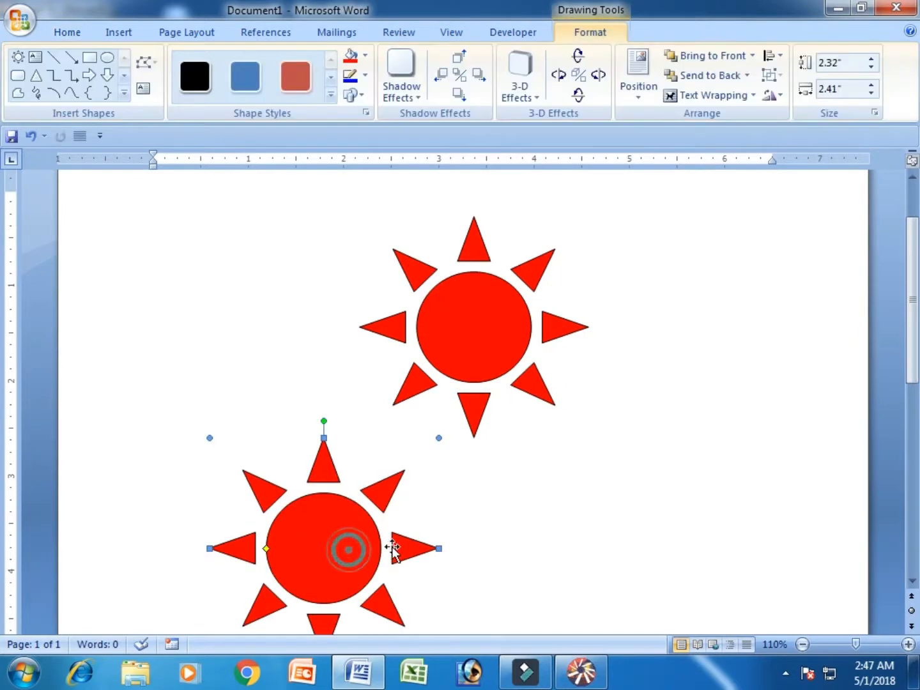
left_click(365, 56)
left_click(395, 190)
left_click(681, 332)
Step: Copy the red sun, switch to Flash 5, and paste it into frame 1 of Layer 1
double_click(511, 302)
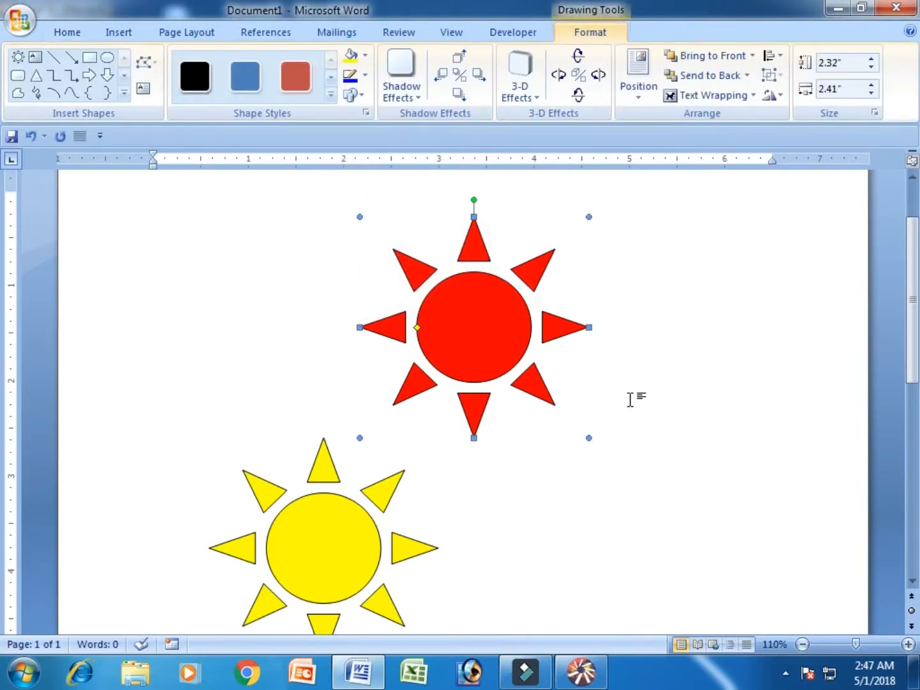
left_click(581, 671)
left_click(168, 101)
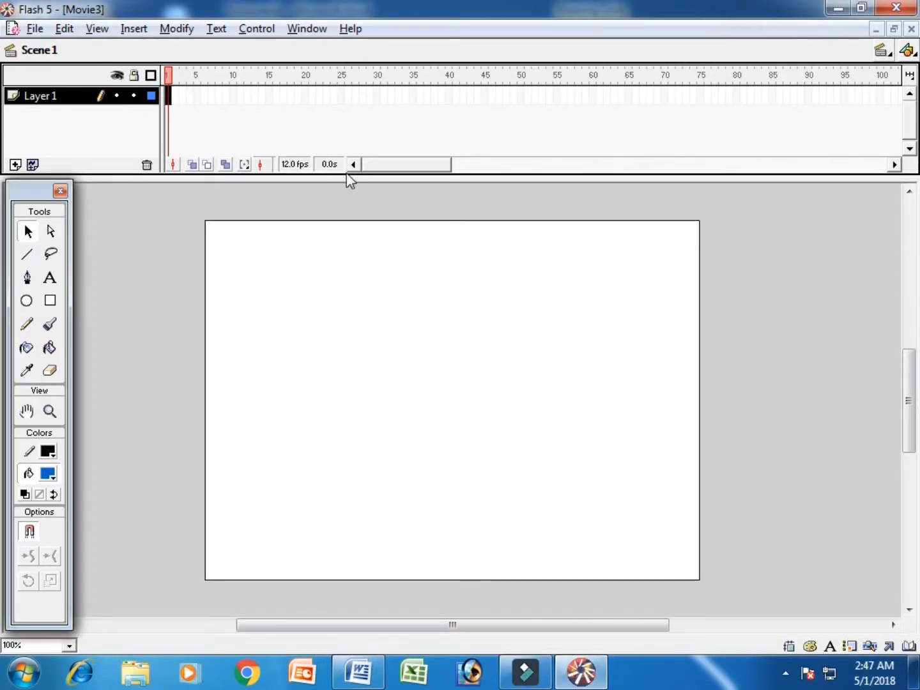
key("ctrl+v")
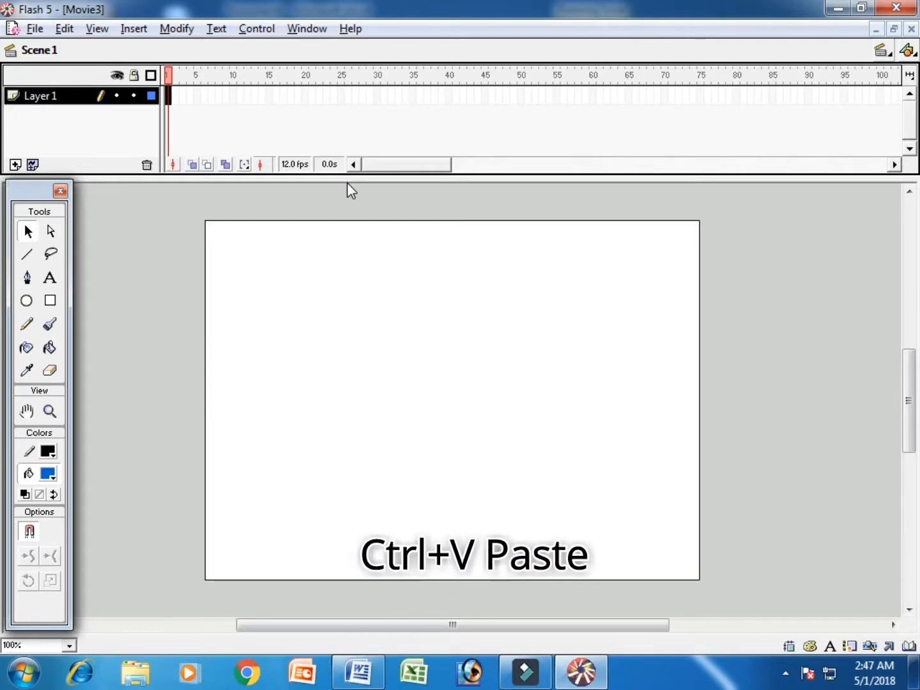
key("ctrl+v")
Step: Move the red sun to the lower-left part of the stage
left_click_drag(451, 409, 331, 470)
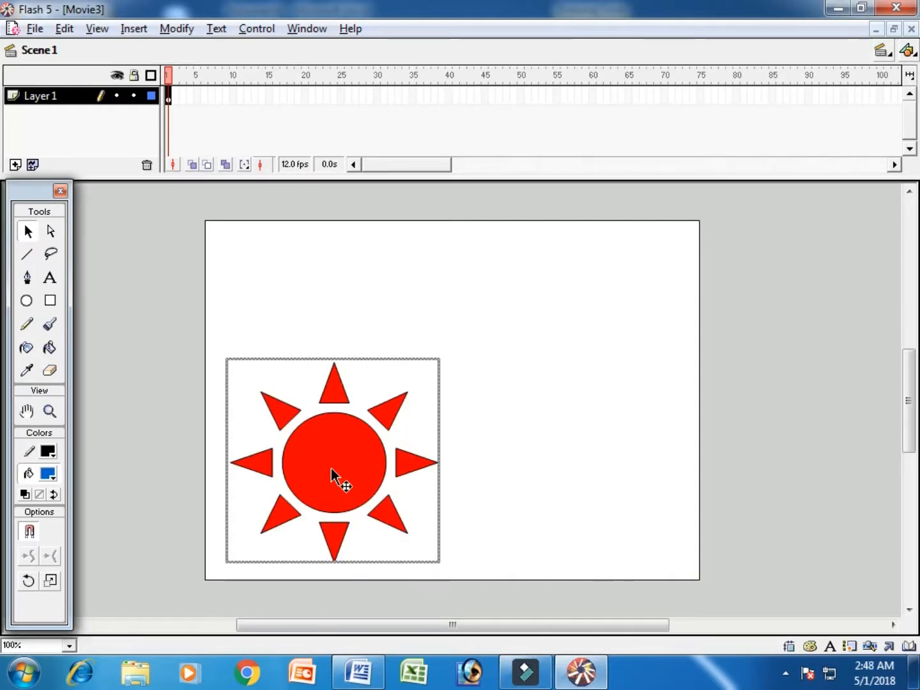
key("Left")
key("Left")
key("Left")
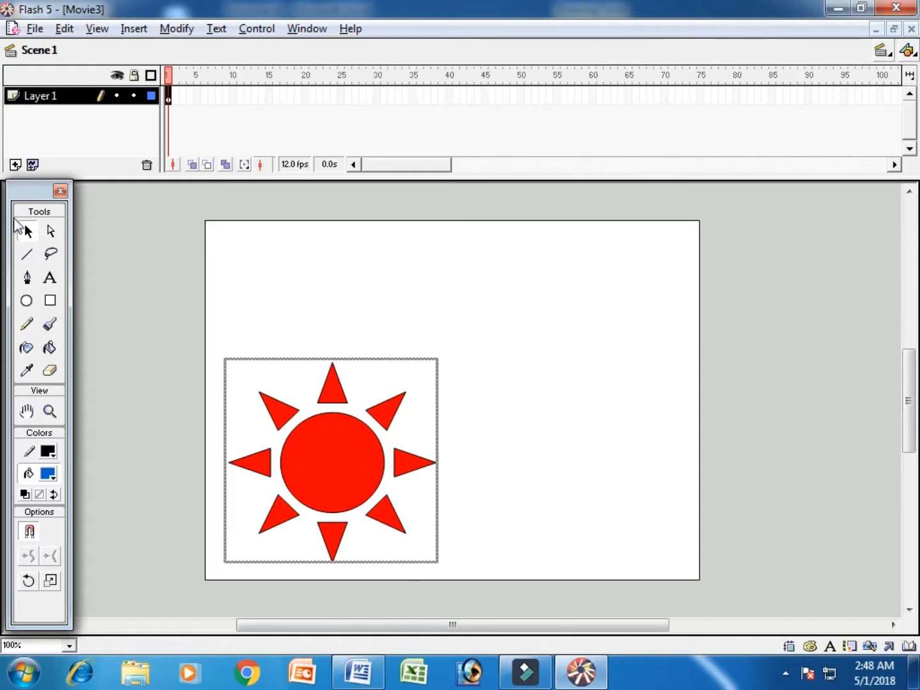
Step: Add a new layer above Layer 1, then switch to Microsoft Word and copy the yellow sun
left_click(15, 164)
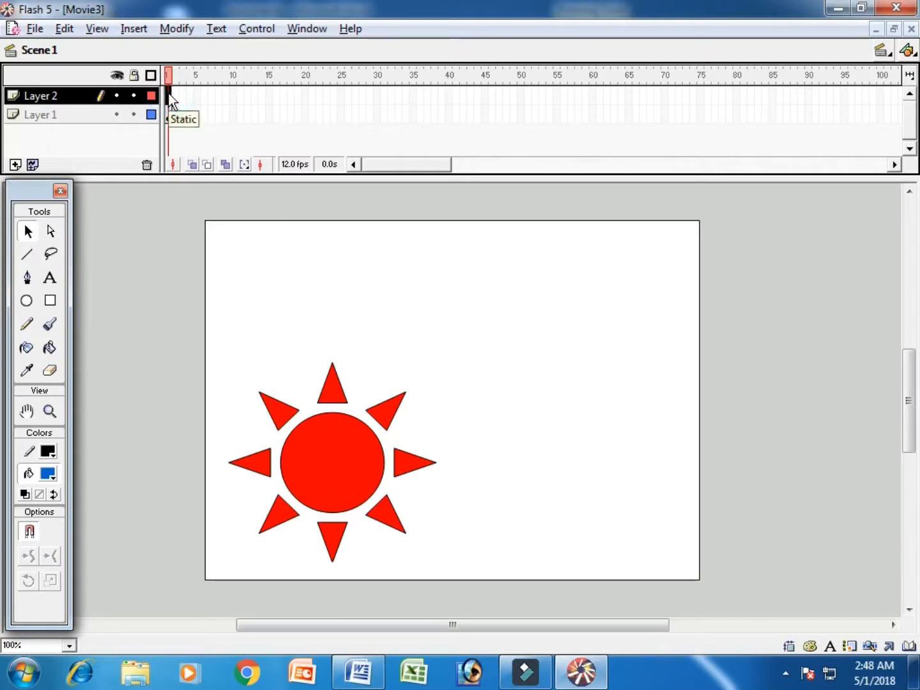
left_click(359, 672)
left_click(340, 545)
right_click(340, 546)
left_click(382, 388)
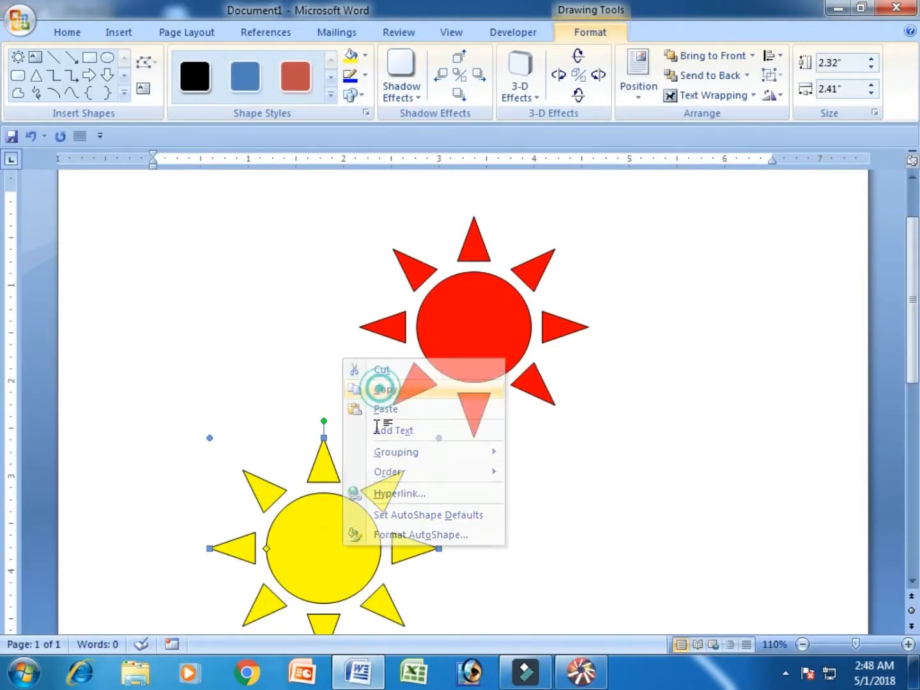
Step: Switch back to Flash 5, paste the yellow sun into frame 1 of Layer 2, and place it above and right of the red sun
left_click(581, 671)
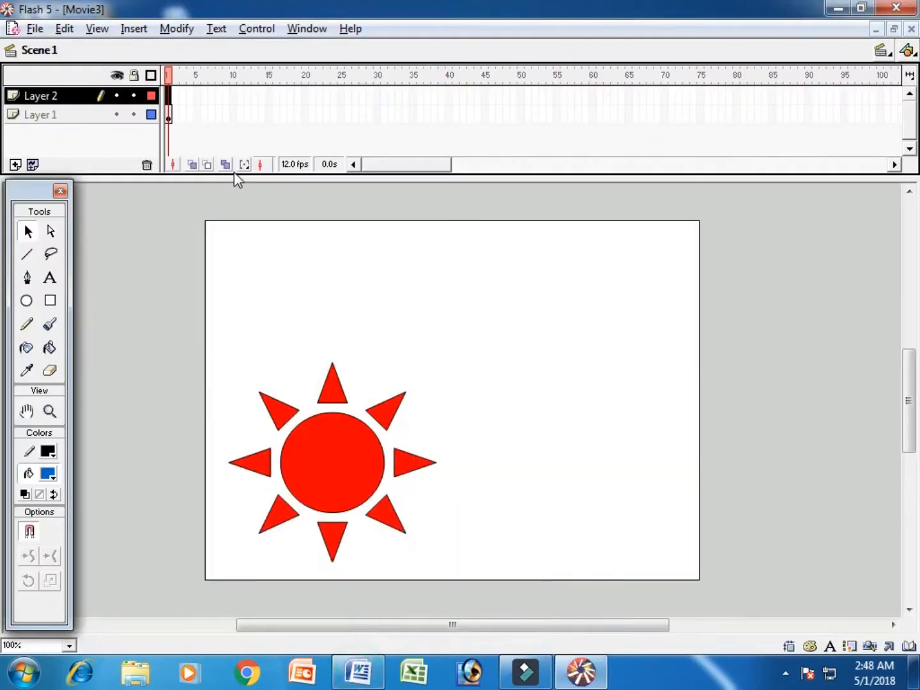
right_click(170, 95)
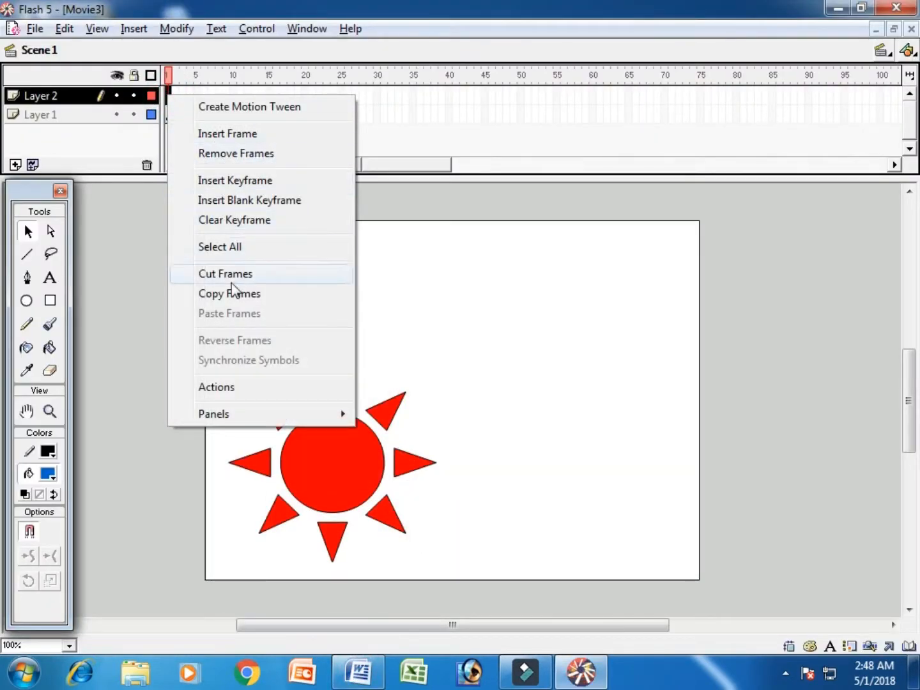
left_click(64, 29)
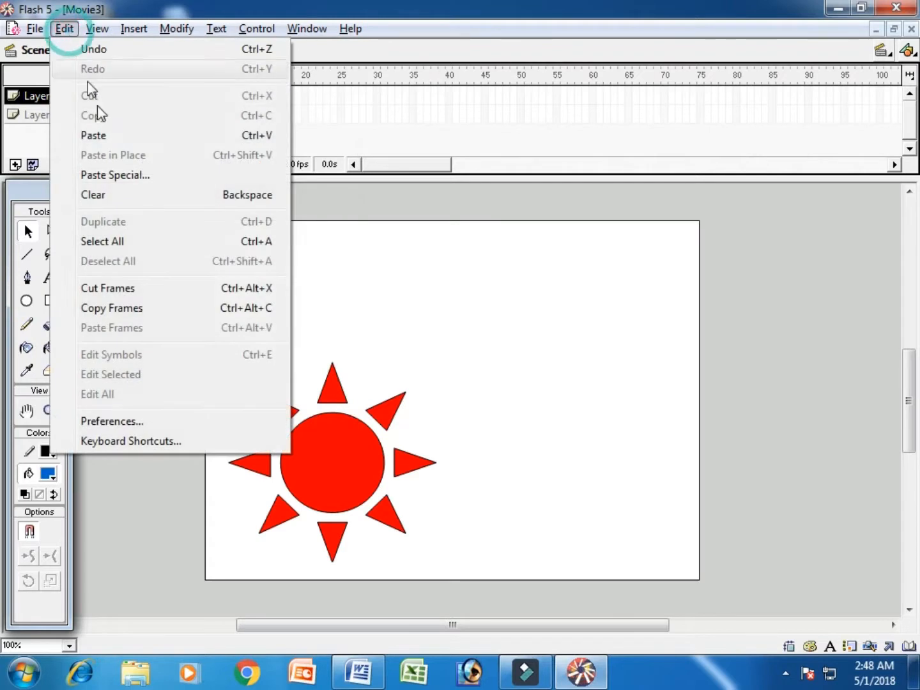
left_click(117, 134)
left_click_drag(421, 389, 480, 358)
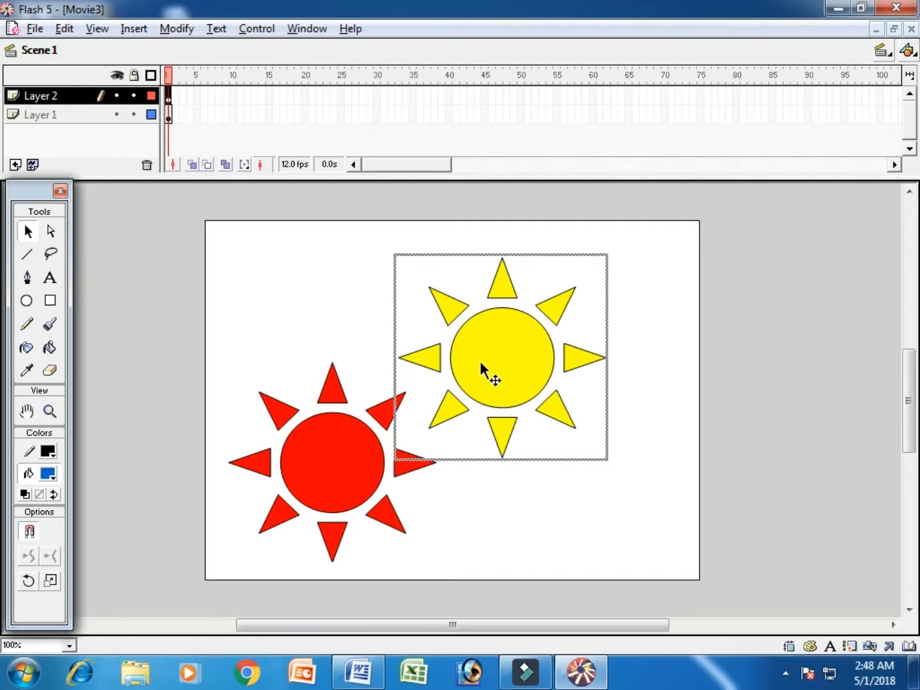
left_click(544, 524)
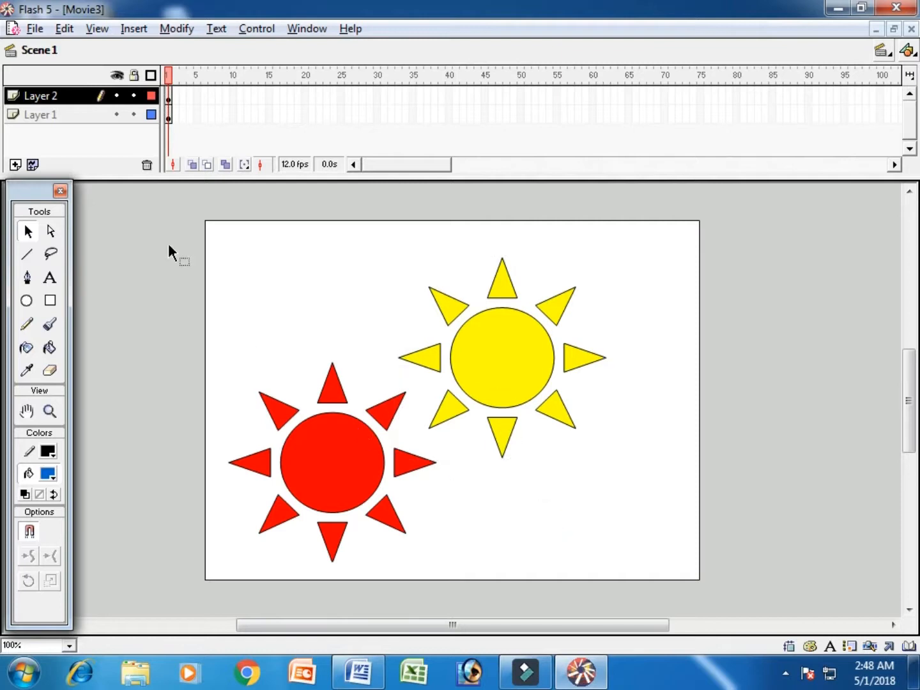
Step: Create a motion tween on frame 1 of both Layer 1 and Layer 2
left_click(168, 113)
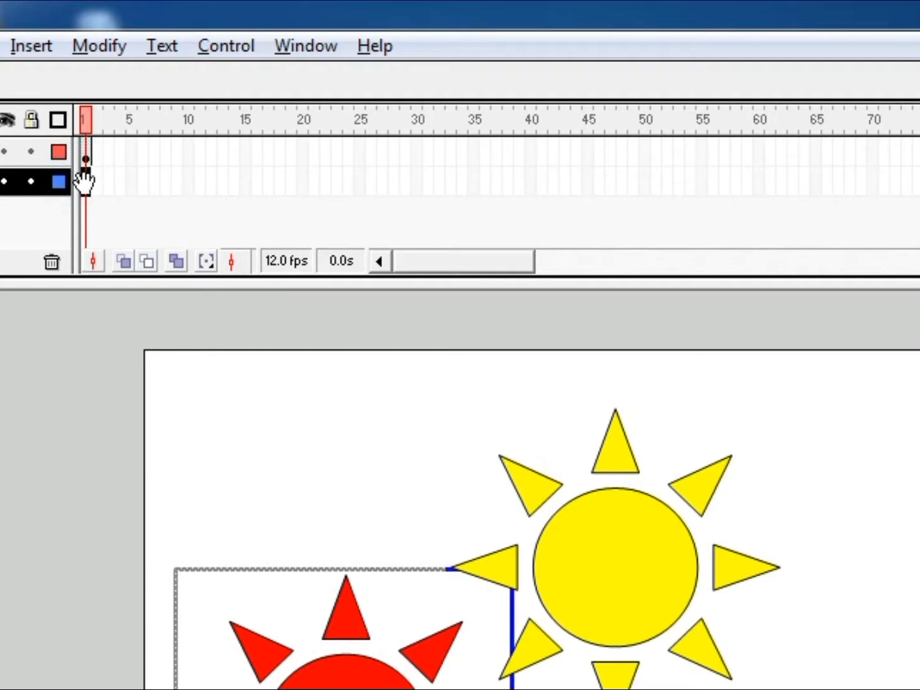
right_click(84, 180)
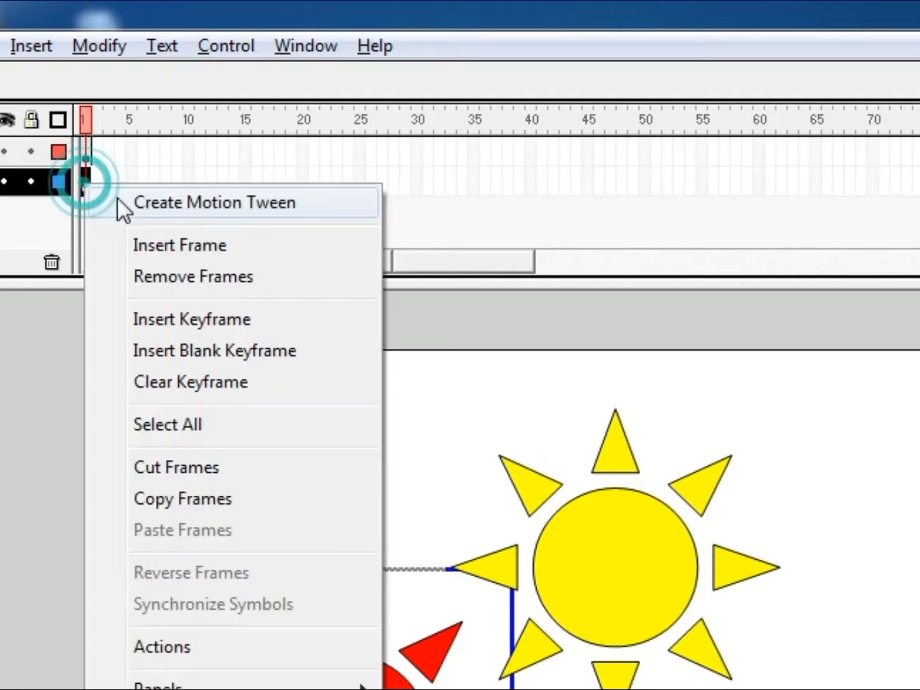
left_click(153, 210)
right_click(85, 152)
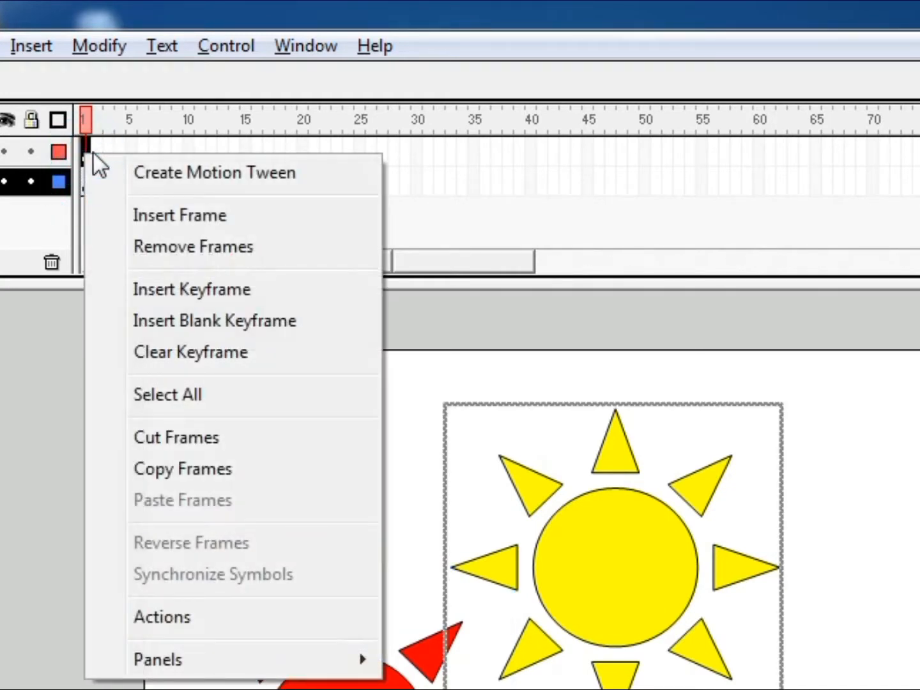
left_click(4, 163)
right_click(86, 150)
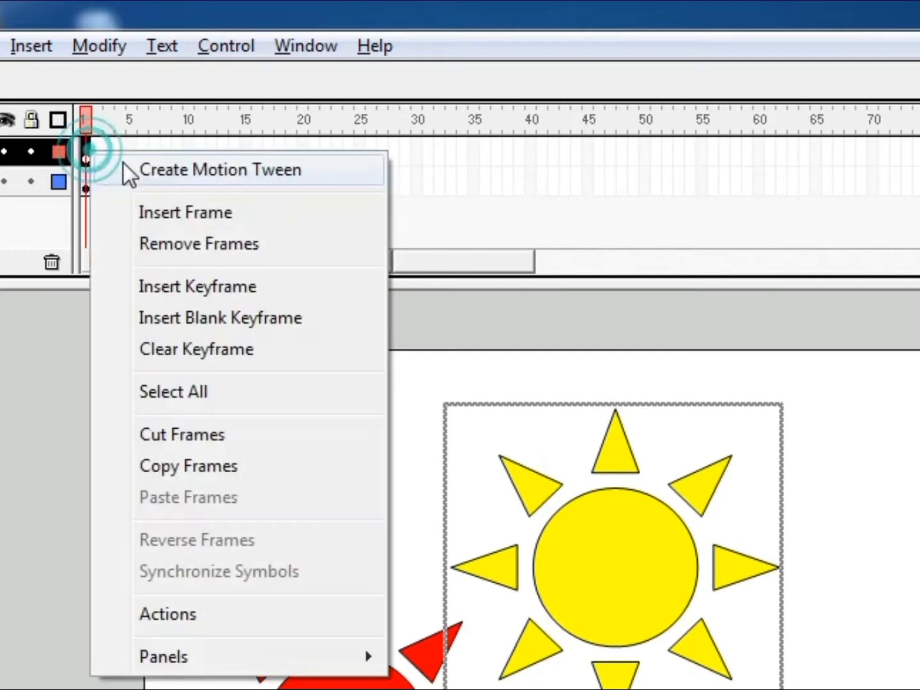
left_click(136, 167)
Step: Set the motion tween on frame 1 of Layer 1 to rotate CW 50 times
left_click(83, 181)
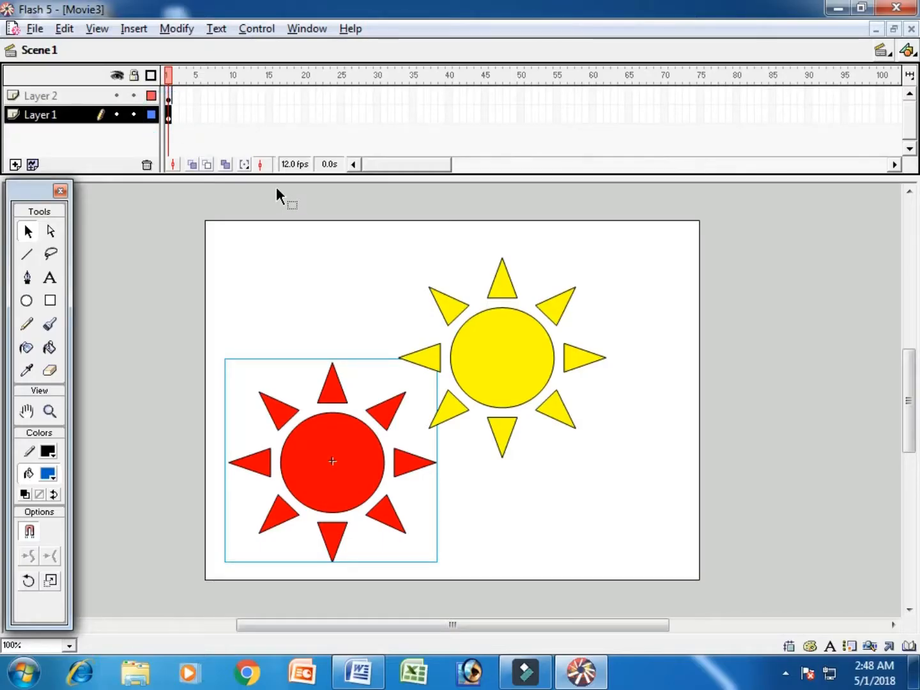
key("ctrl+f")
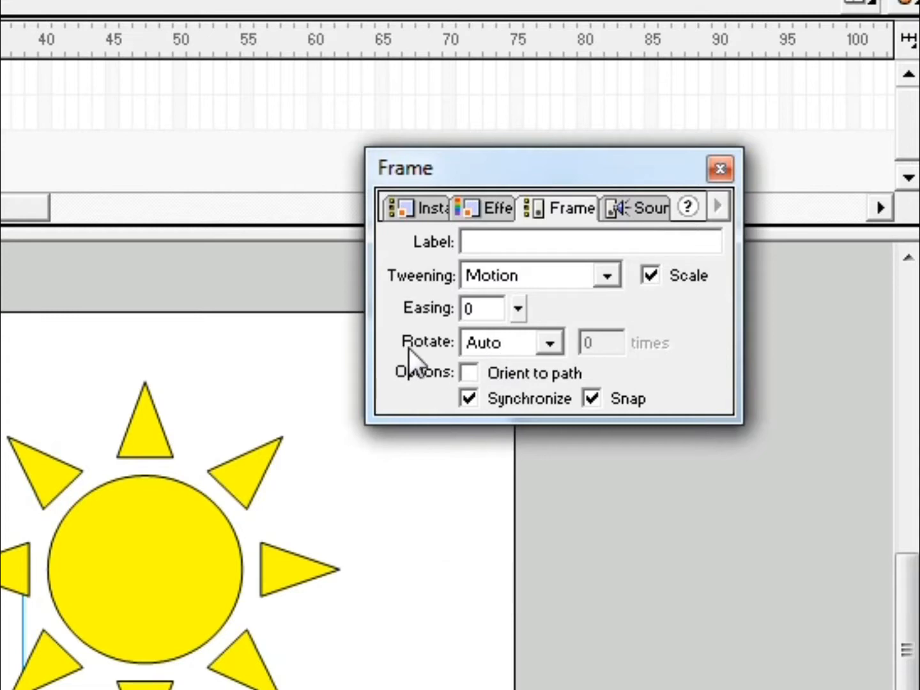
left_click(553, 344)
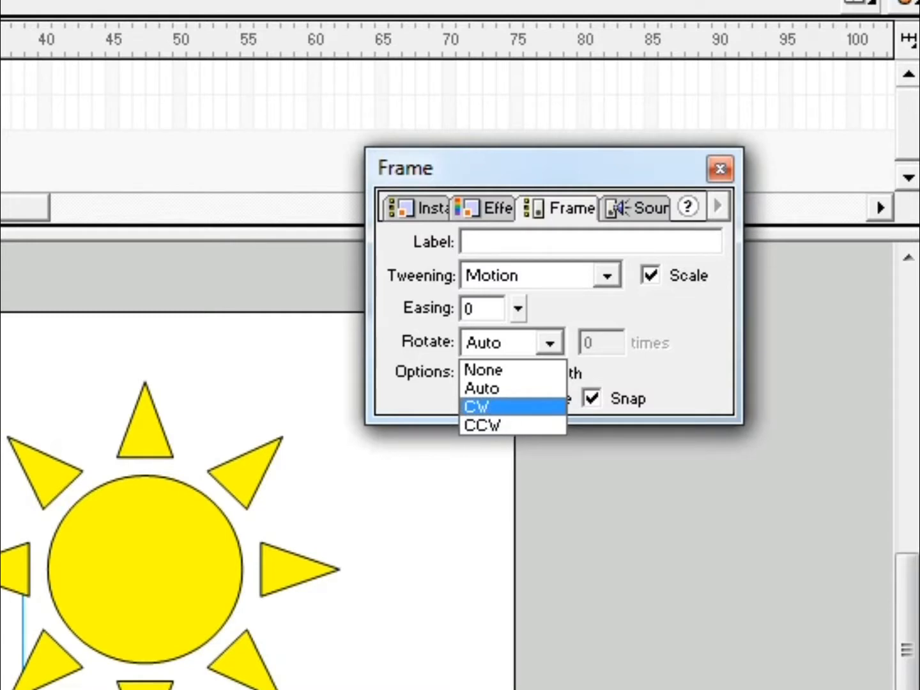
left_click(478, 407)
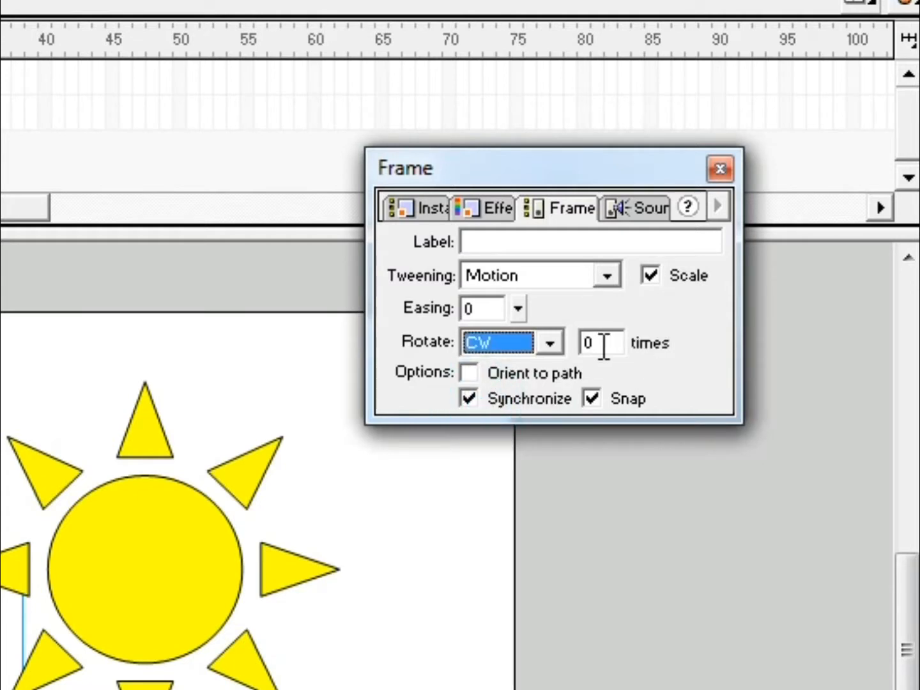
double_click(601, 341)
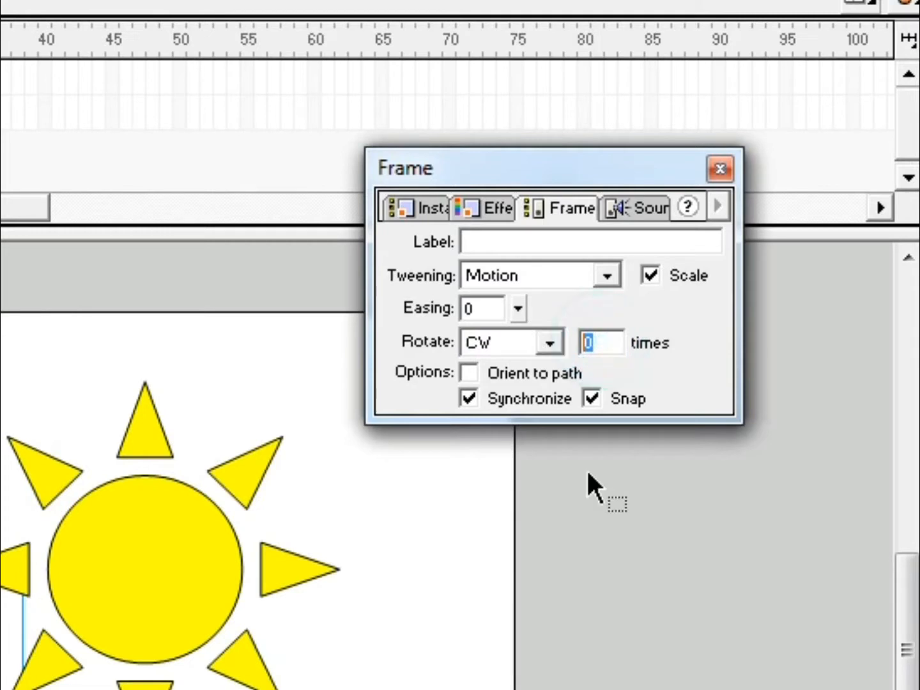
type("50")
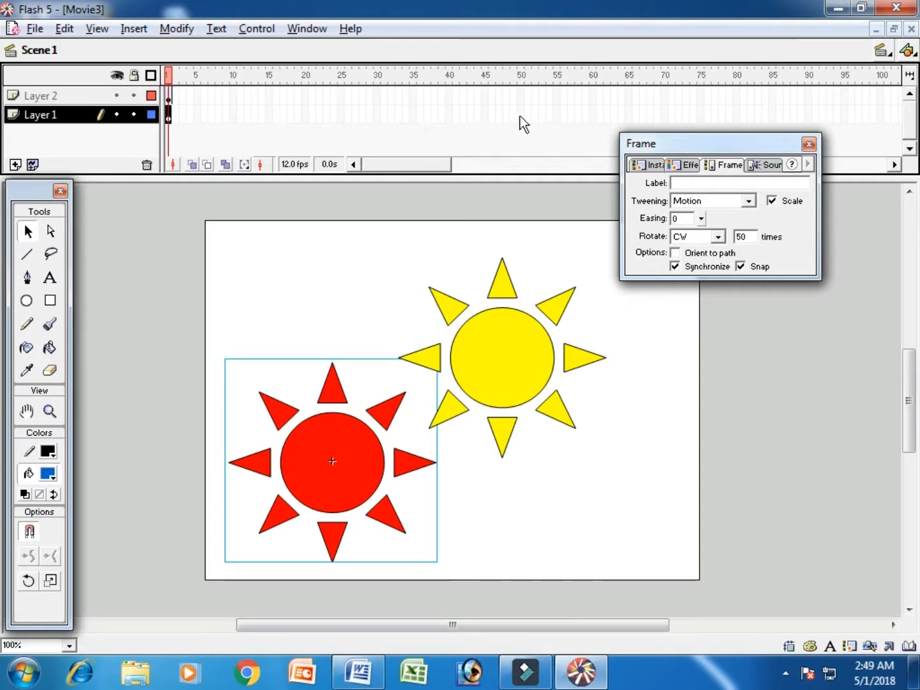
Step: Insert a keyframe at frame 50 of Layer 1
left_click(520, 115)
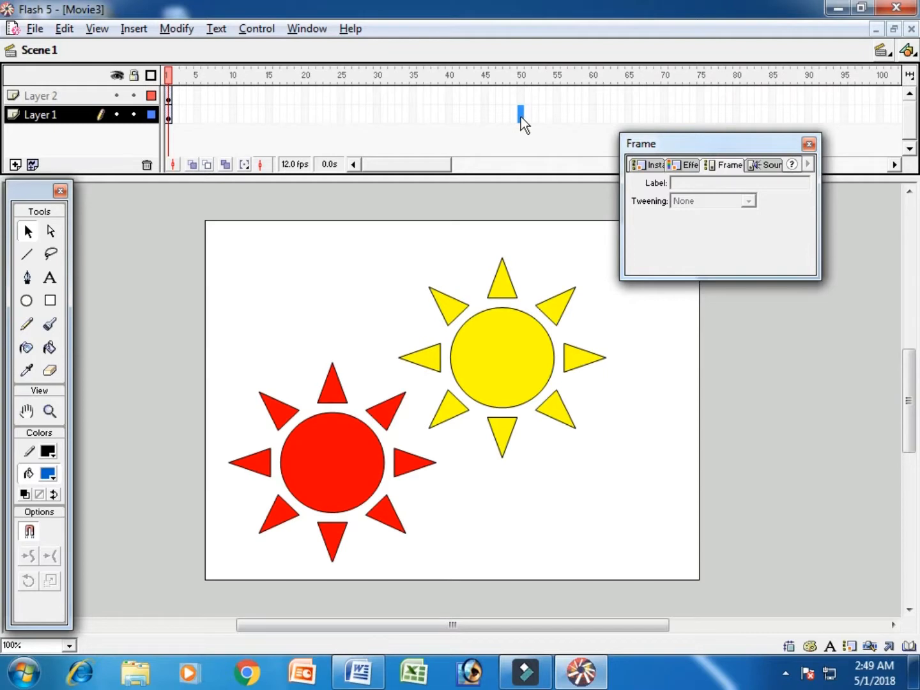
key("F6")
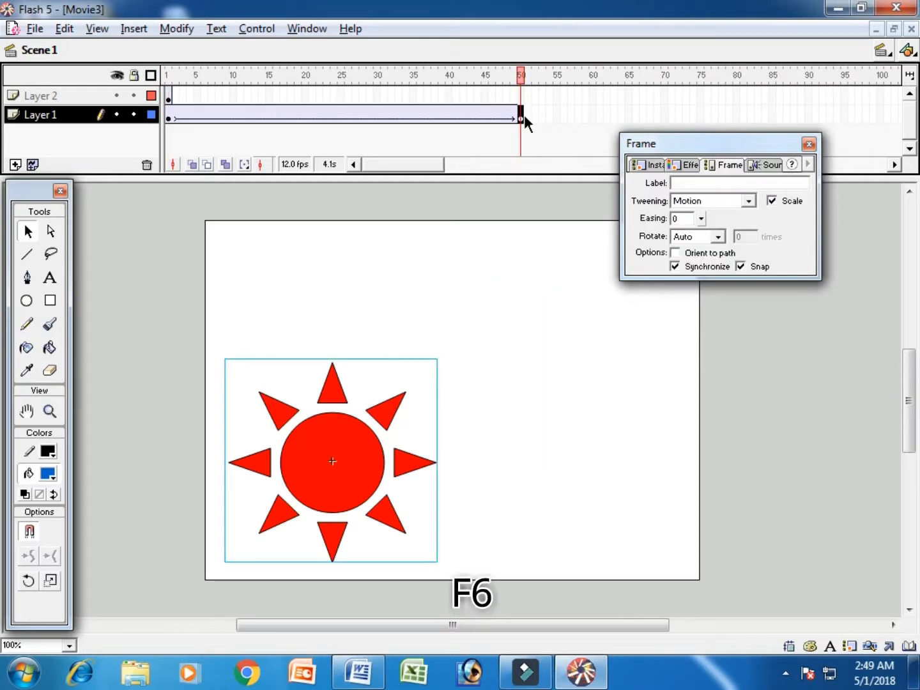
Step: Set the motion tween on frame 1 of Layer 2 to rotate CCW 50 times
left_click(168, 96)
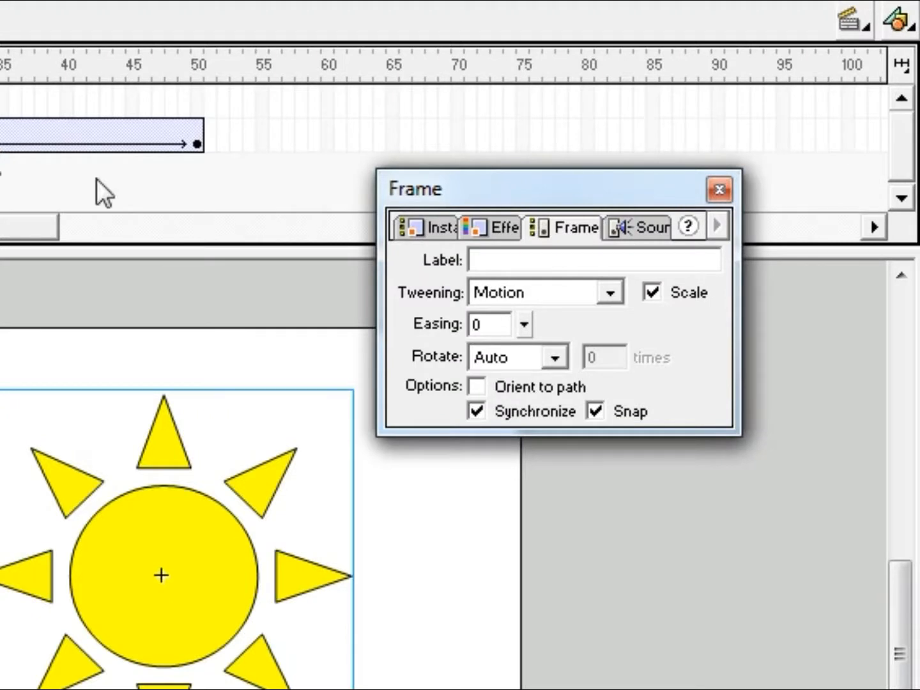
left_click(550, 361)
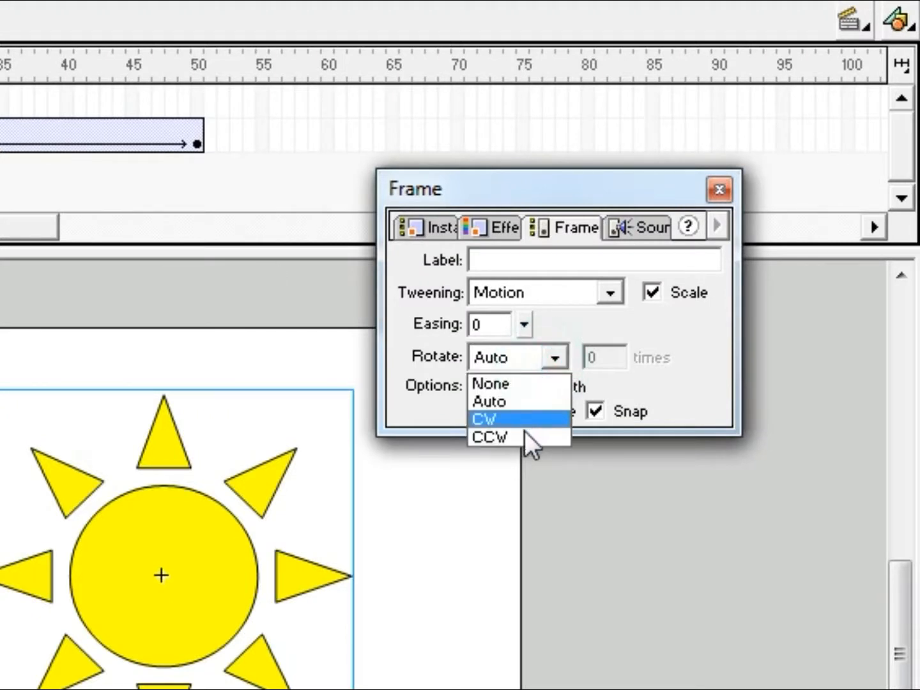
left_click(524, 434)
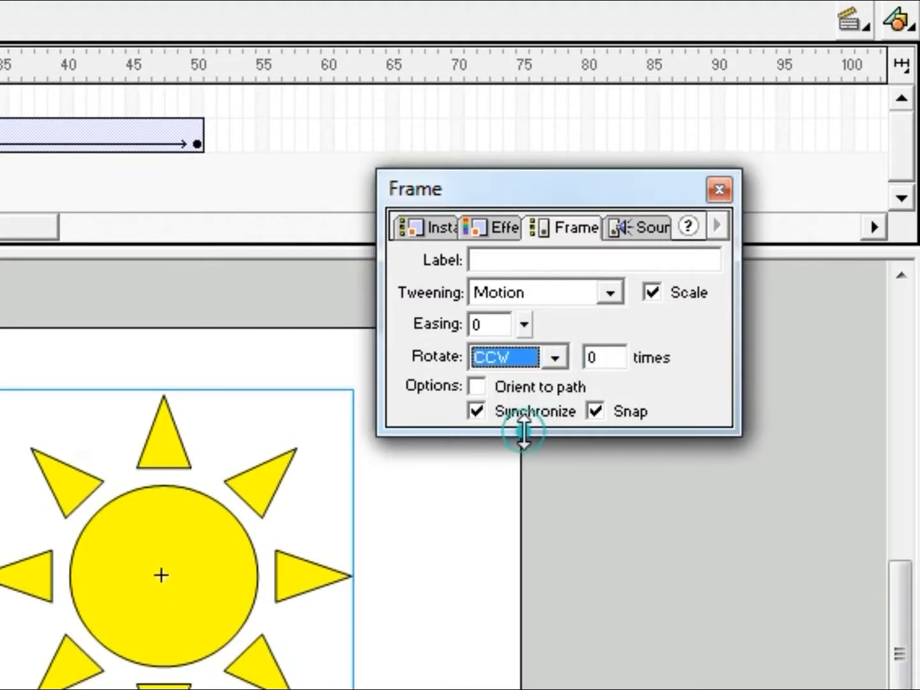
left_click(608, 358)
type("5")
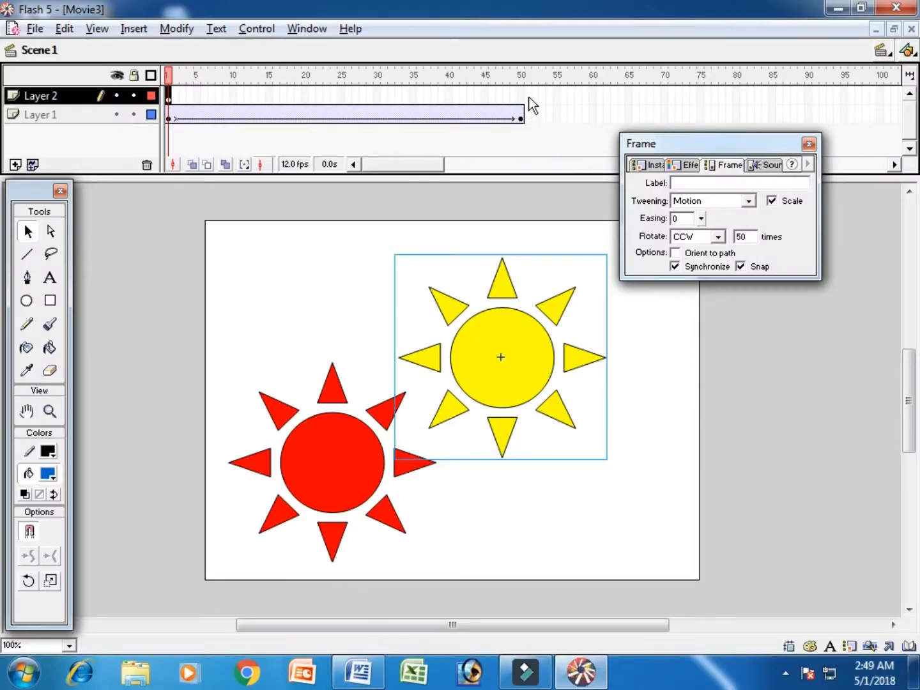
Step: Insert a keyframe at frame 50 of Layer 2 and close the Frame settings
left_click(521, 95)
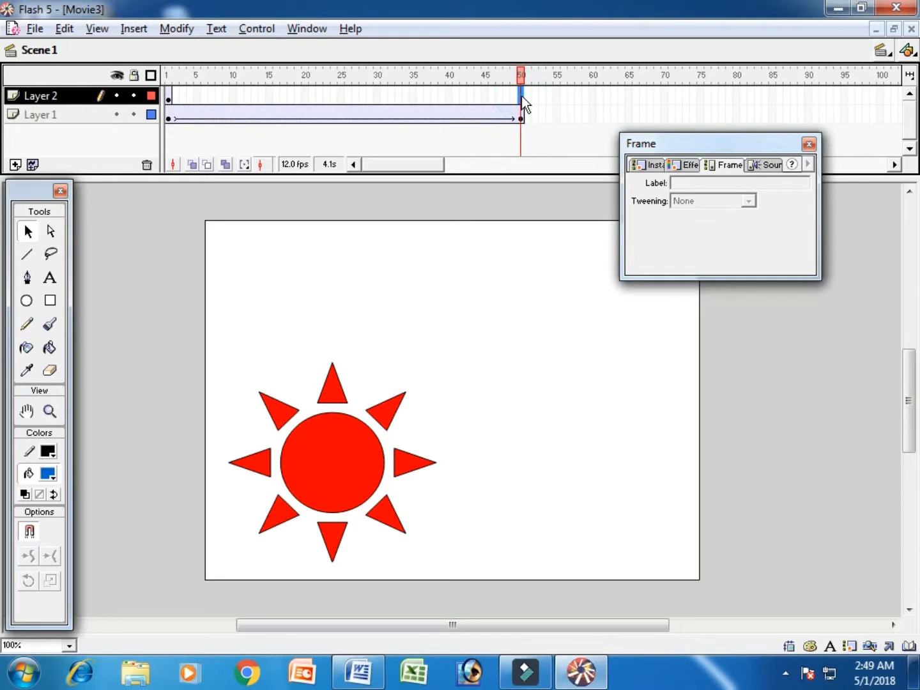
key("F6")
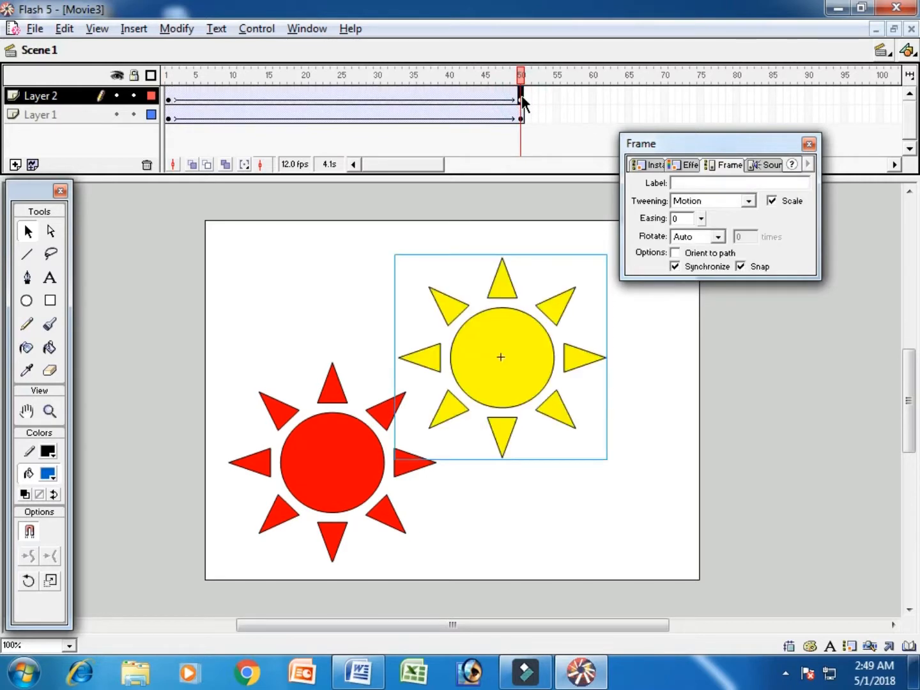
left_click(808, 145)
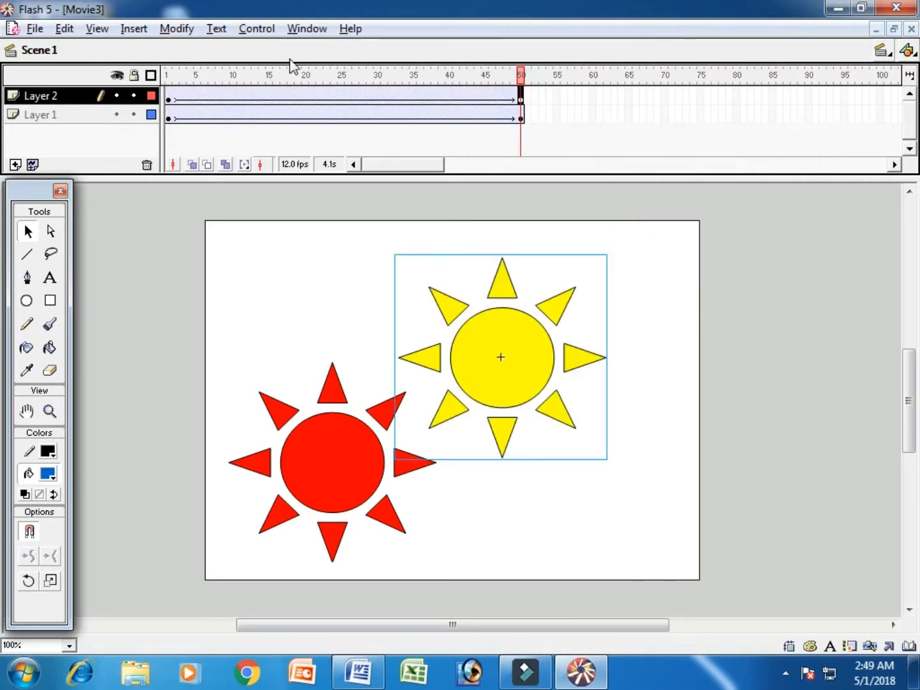
Step: Test the movie to watch the two suns rotate, and close the preview
left_click(256, 29)
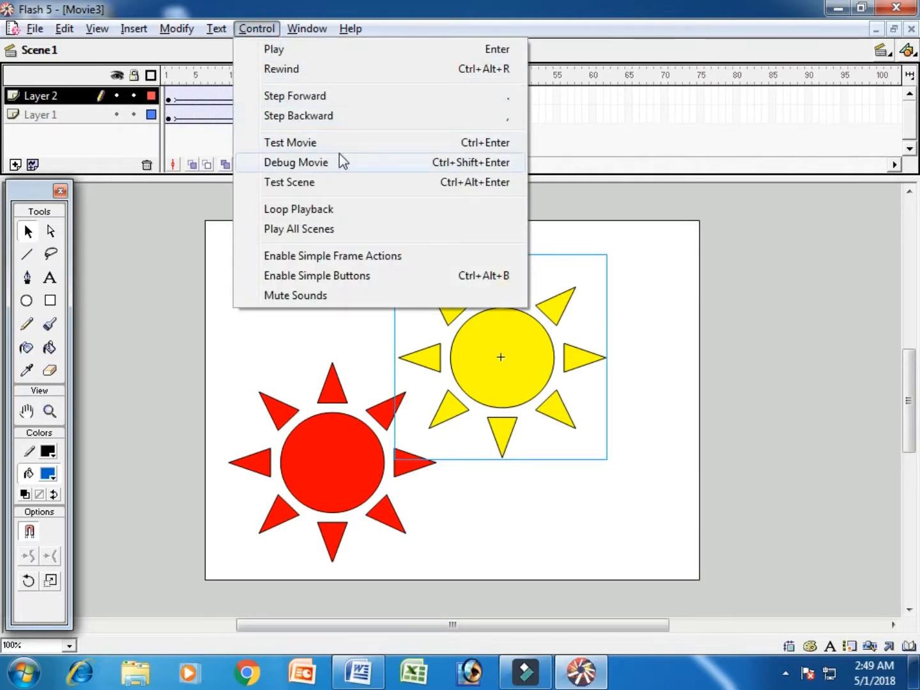
left_click(365, 142)
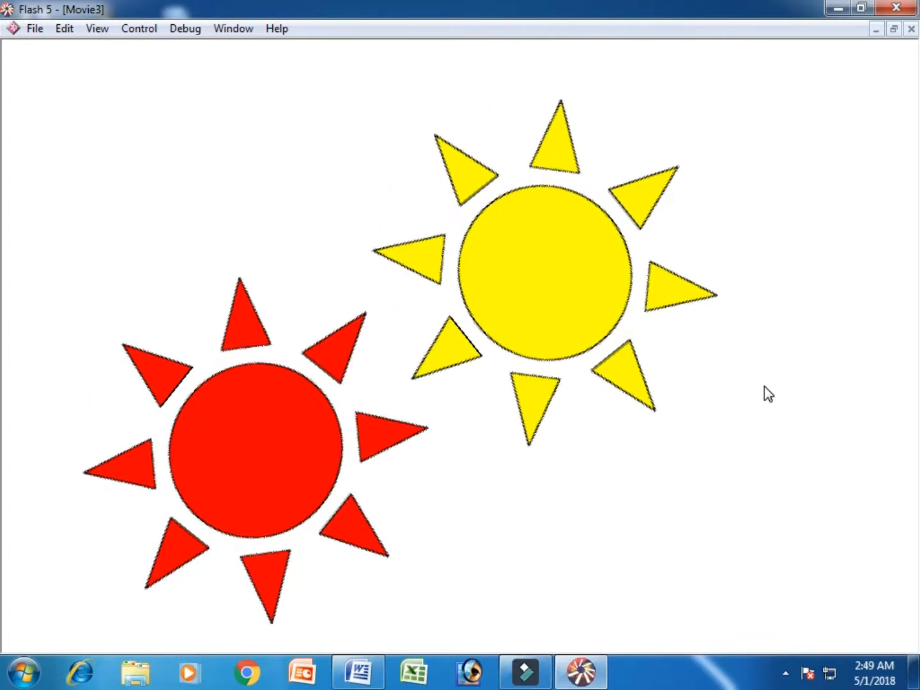
key("ctrl+w")
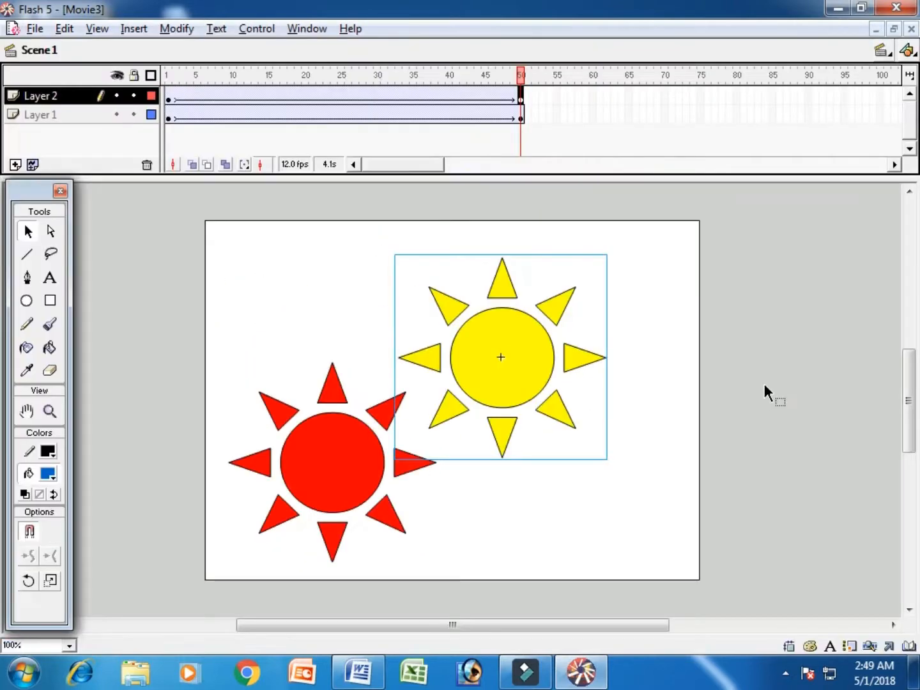
Step: Insert a new scene into the movie
left_click(136, 29)
left_click(173, 281)
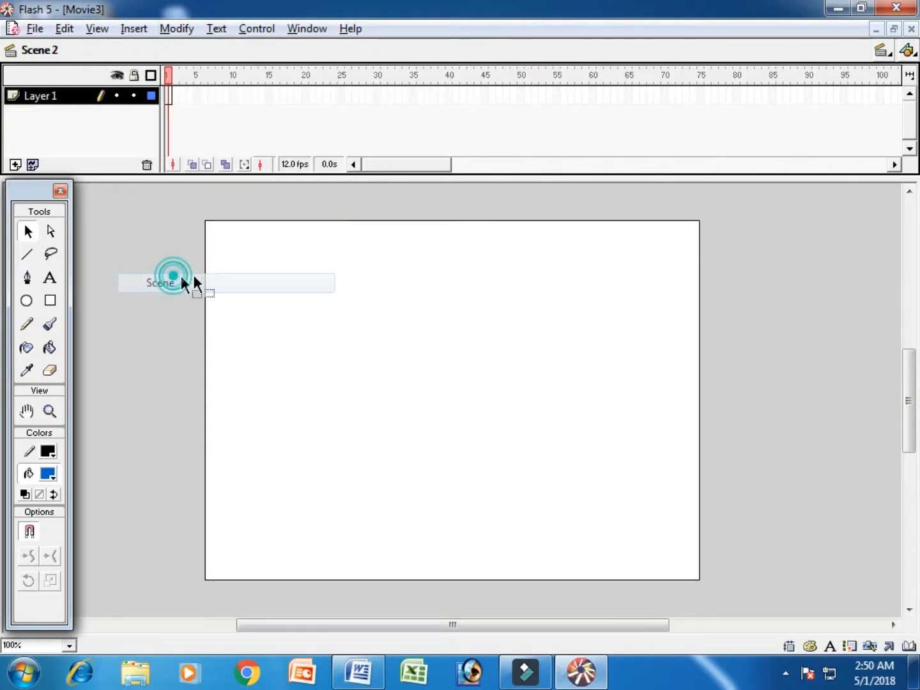
Step: Write the text "SAR" near the left side of the stage and enlarge its font size
left_click(50, 279)
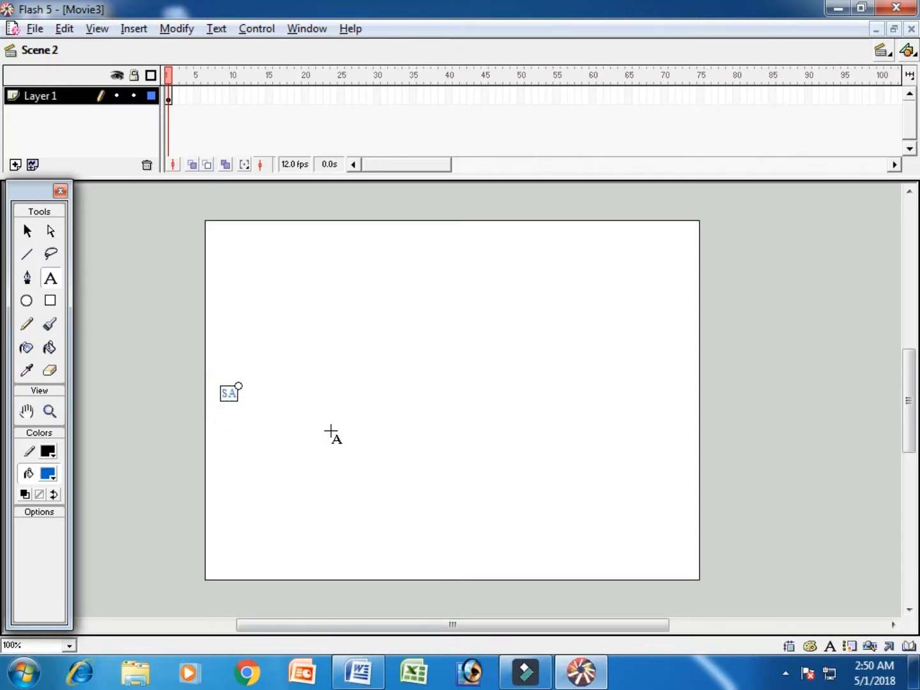
left_click(216, 28)
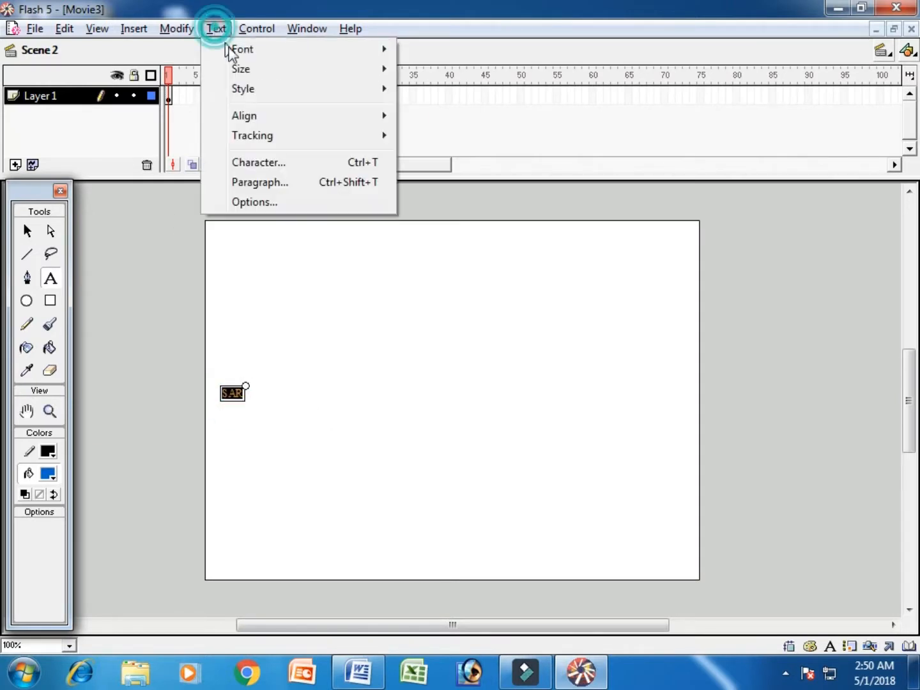
mouse_move(254, 66)
left_click(428, 246)
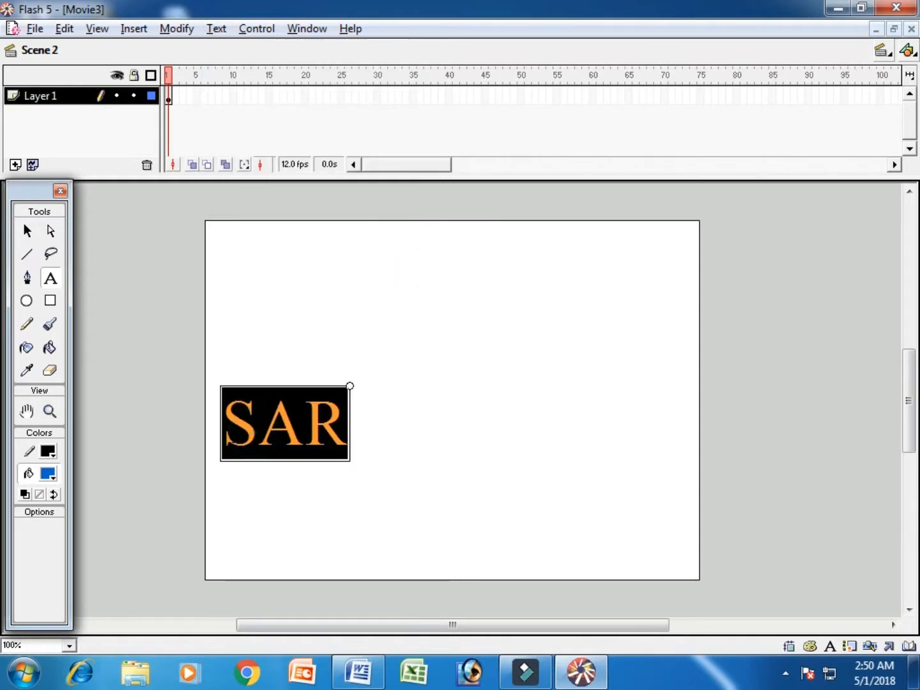
Step: Colour the letter S of the SAR text dark red and the letter A green
left_click_drag(257, 422, 178, 456)
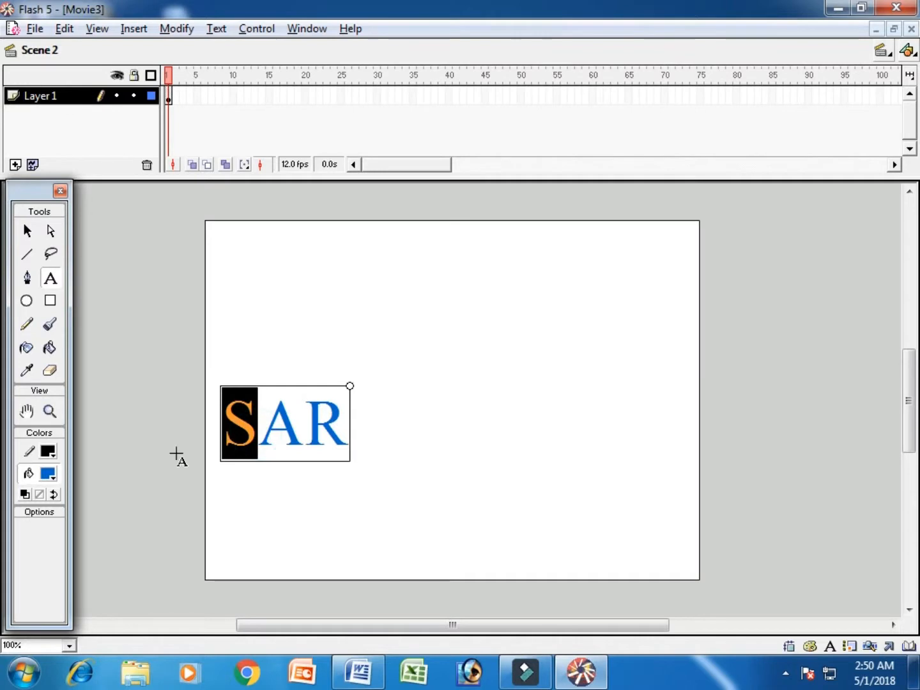
left_click(49, 474)
left_click(42, 564)
left_click(263, 429)
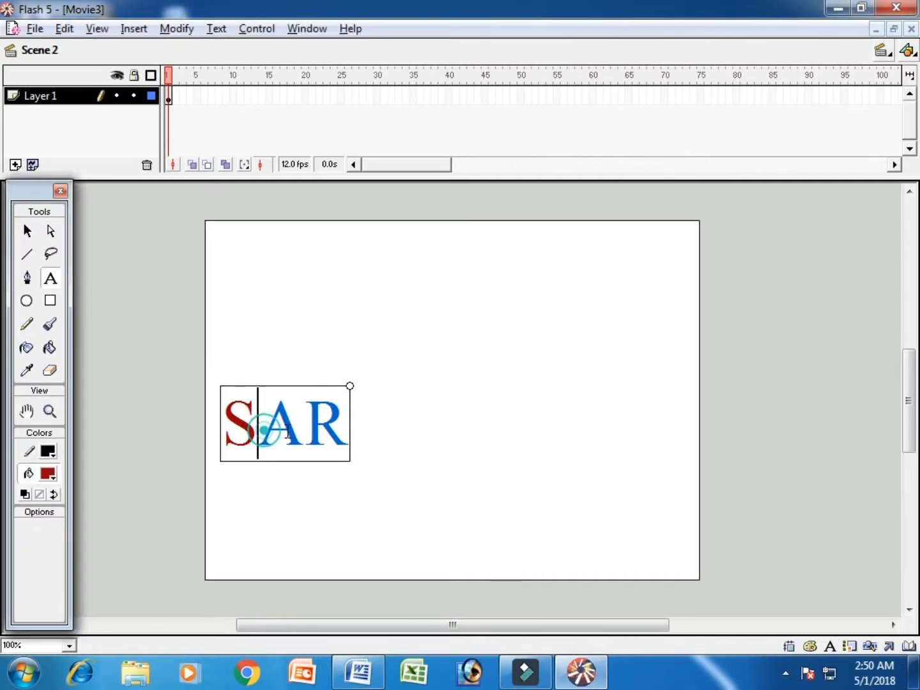
left_click_drag(264, 430, 297, 432)
left_click(51, 475)
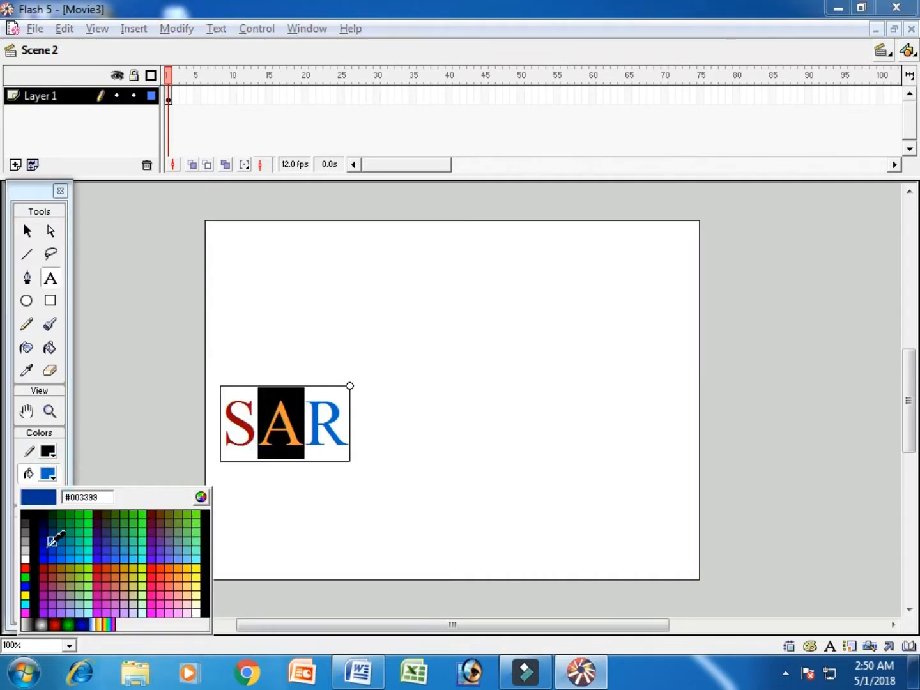
left_click(26, 578)
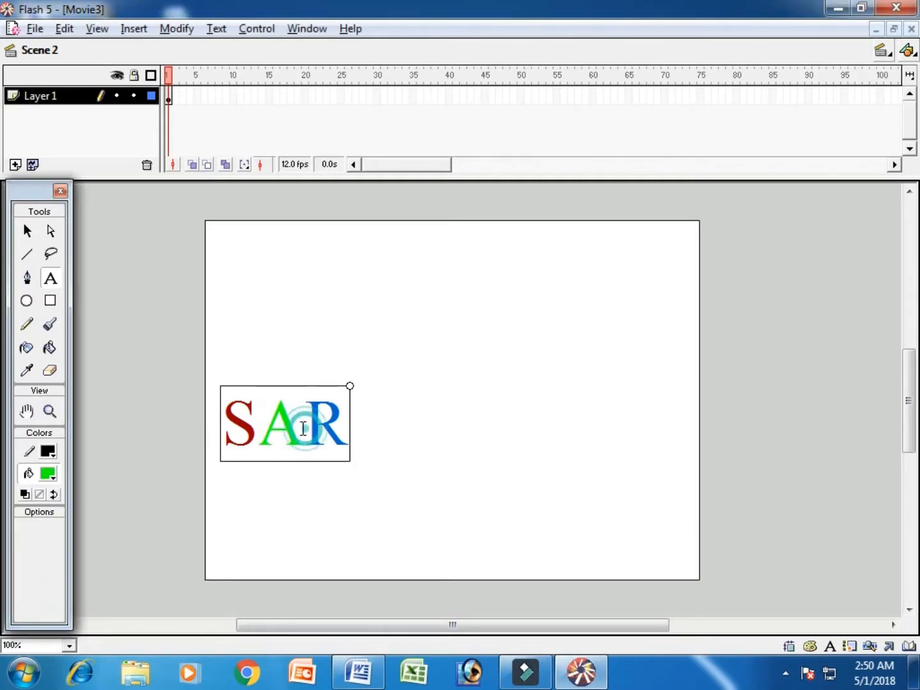
Step: Move the SAR text to the stage's left edge and create a motion tween on frame 1
left_click(27, 233)
left_click_drag(336, 440, 321, 425)
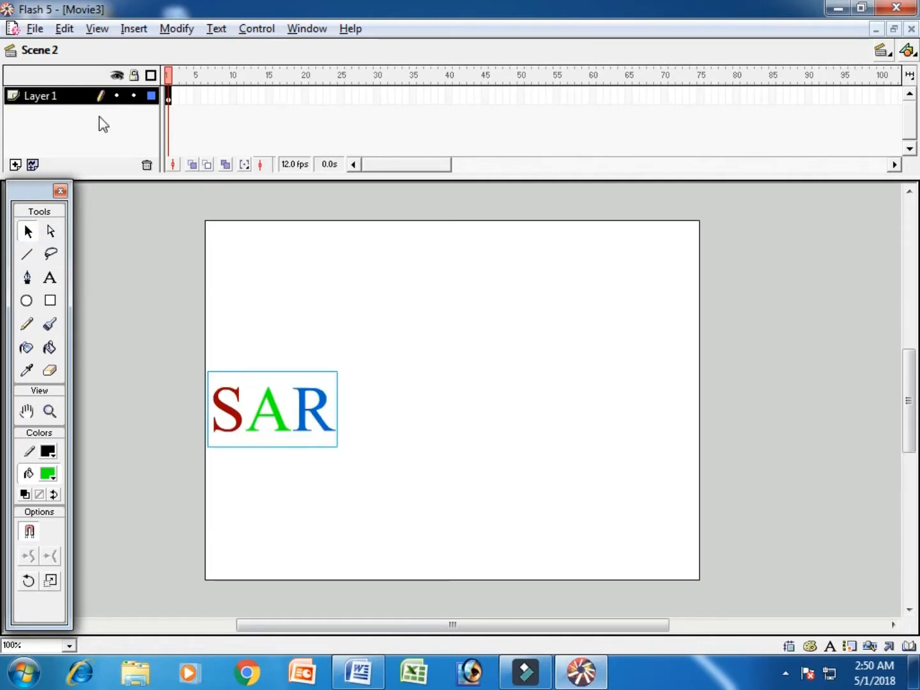
right_click(170, 98)
left_click(225, 113)
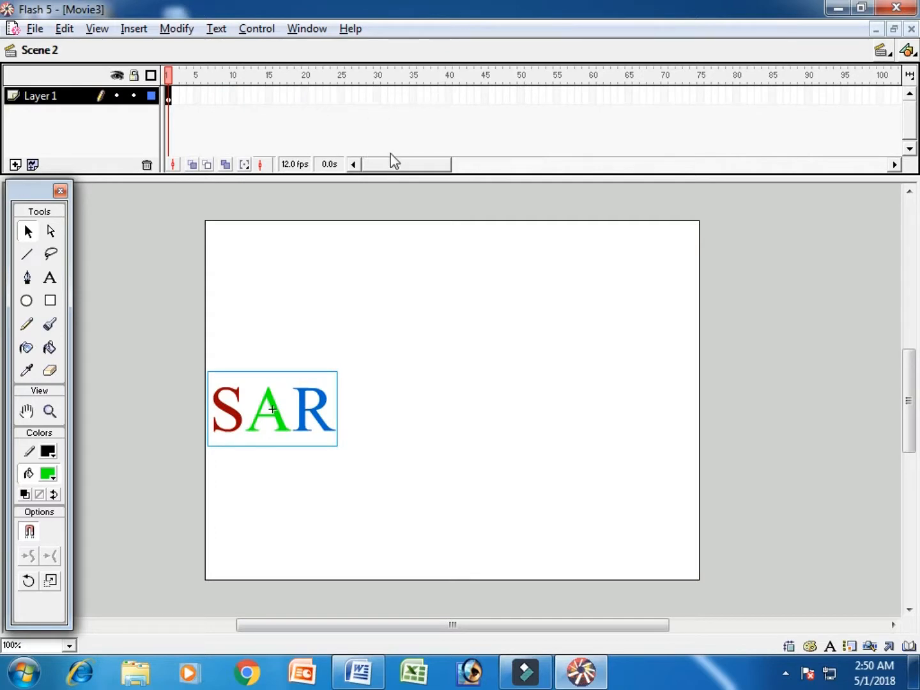
Step: Set the SAR text's motion tween on frame 1 to rotate CW 2 times
key("ctrl+f")
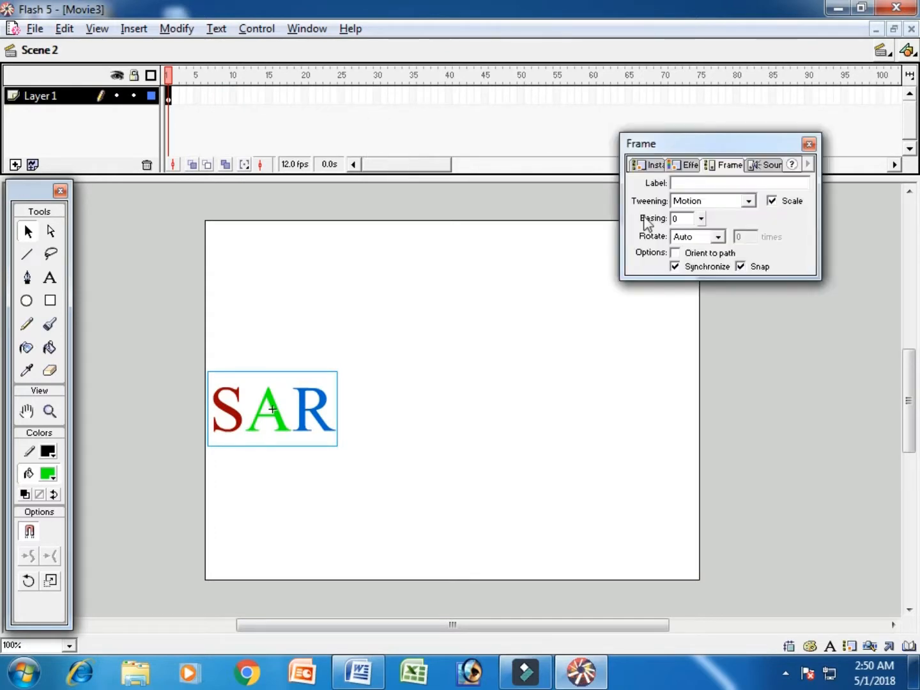
left_click(718, 237)
left_click(687, 271)
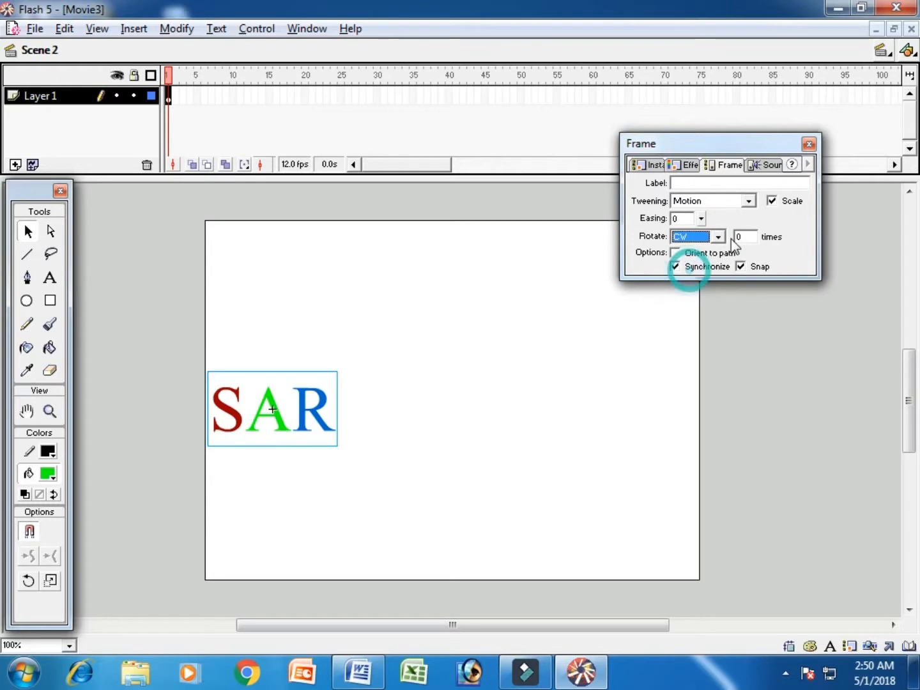
left_click(744, 239)
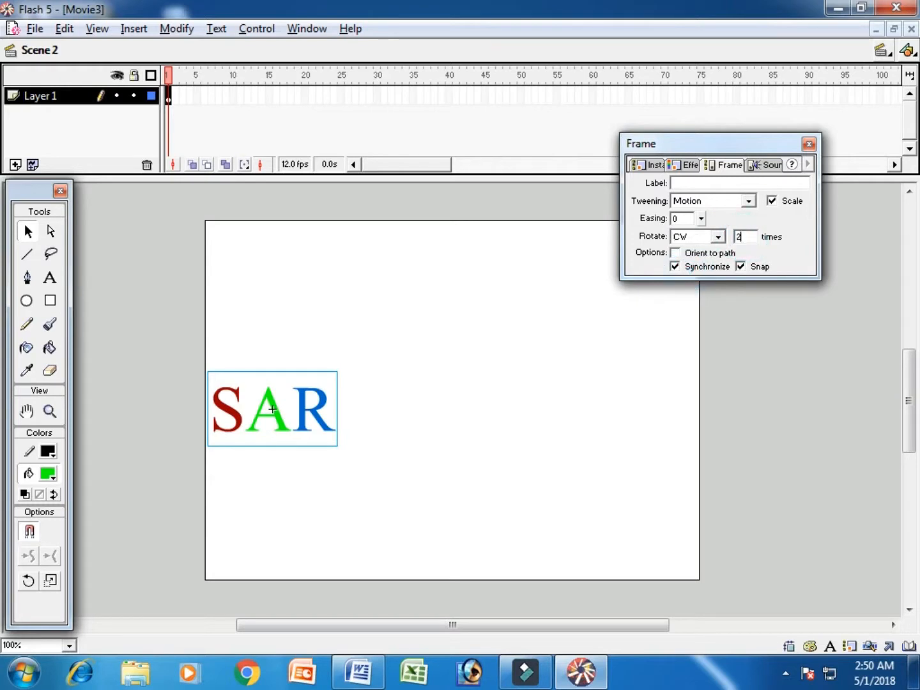
type("2")
Step: Insert a keyframe at frame 50 of Layer 1 and move the SAR text horizontally past the stage's right edge
left_click(521, 96)
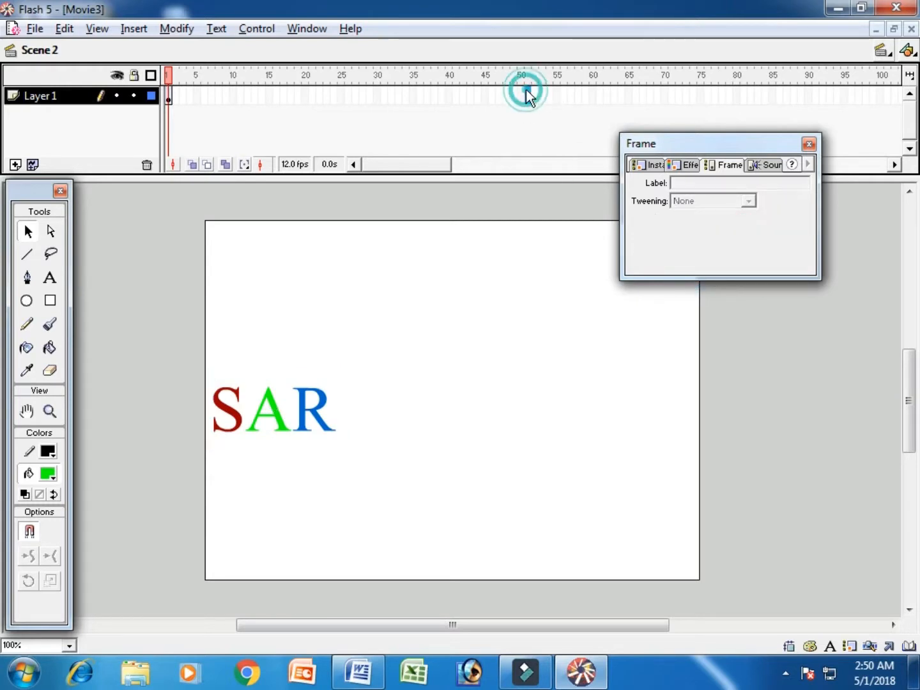
key("F6")
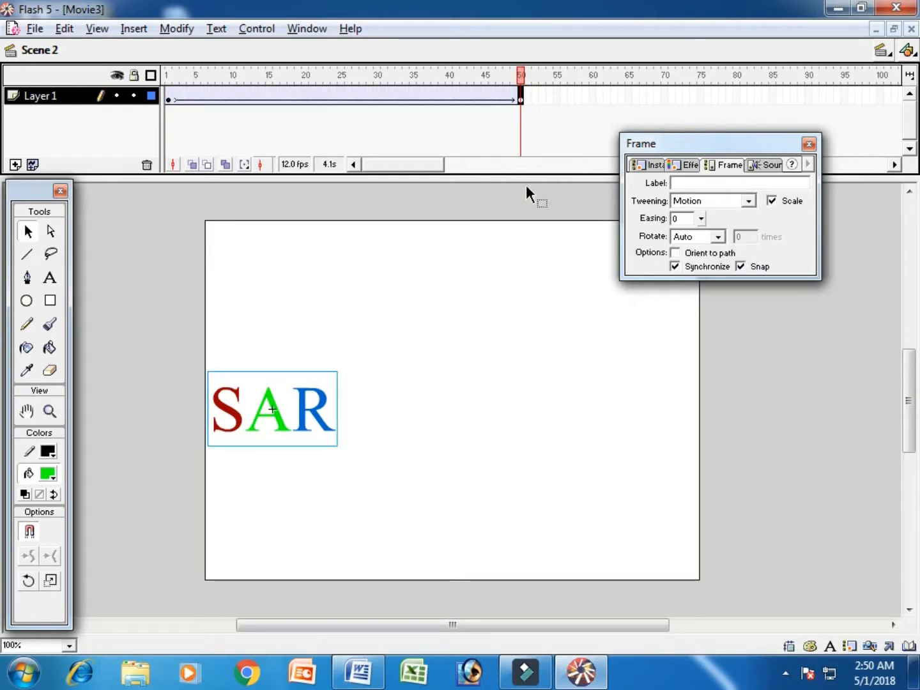
key("shift+Right")
key("shift+Right")
key("shift+Right")
key("shift+Right")
key("shift+Right")
key("shift+Right")
key("shift+Right")
key("shift+Right")
key("shift+Right")
key("shift+Right")
key("shift+Right")
key("shift+Right")
key("shift+Right")
key("shift+Right")
key("shift+Right")
key("shift+Right")
key("shift+Right")
key("shift+Right")
key("shift+Right")
key("shift+Right")
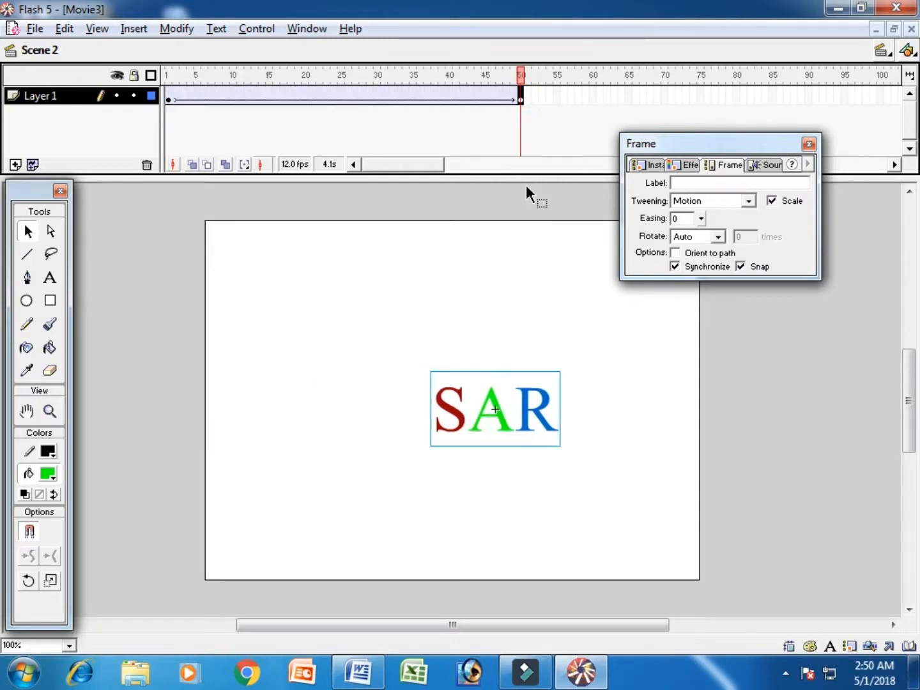
key("shift+Right")
key("shift+Right")
key("shift+Right")
key("shift+Right")
key("shift+Right")
key("shift+Right")
key("shift+Right")
key("shift+Right")
key("shift+Right")
key("shift+Right")
key("shift+Right")
key("shift+Right")
key("shift+Right")
key("shift+Right")
key("shift+Right")
key("shift+Right")
key("shift+Right")
key("shift+Right")
key("shift+Right")
key("shift+Right")
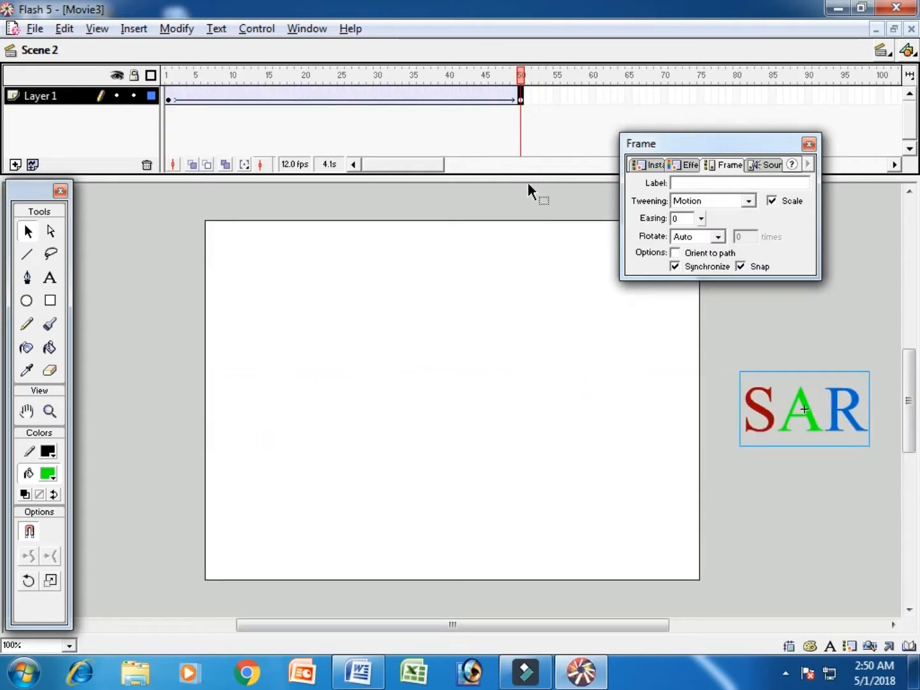
Step: Test Scene 2 to watch the SAR text roll across the stage, and close the preview
left_click(255, 30)
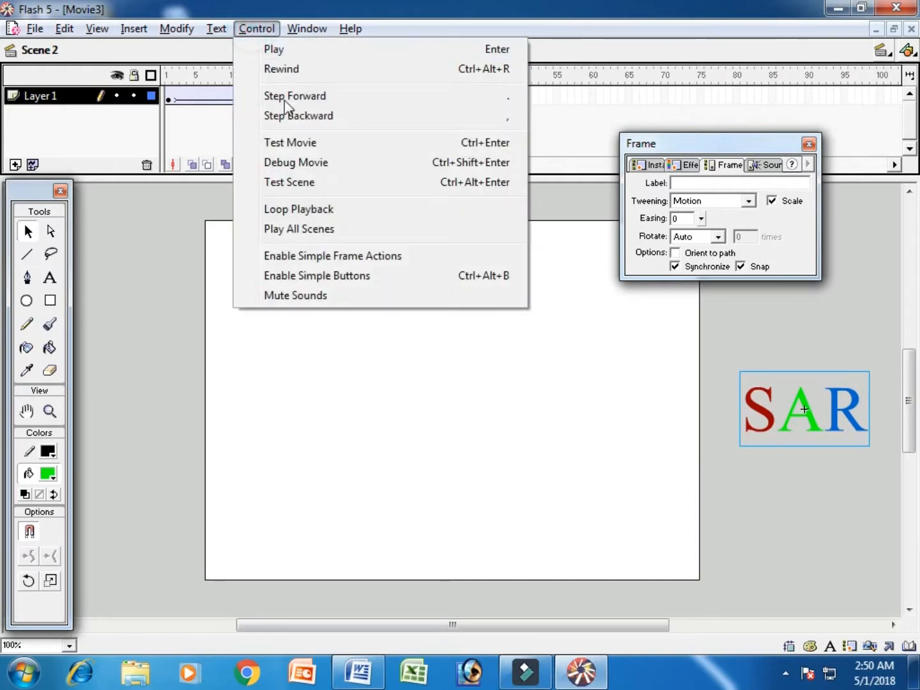
left_click(304, 186)
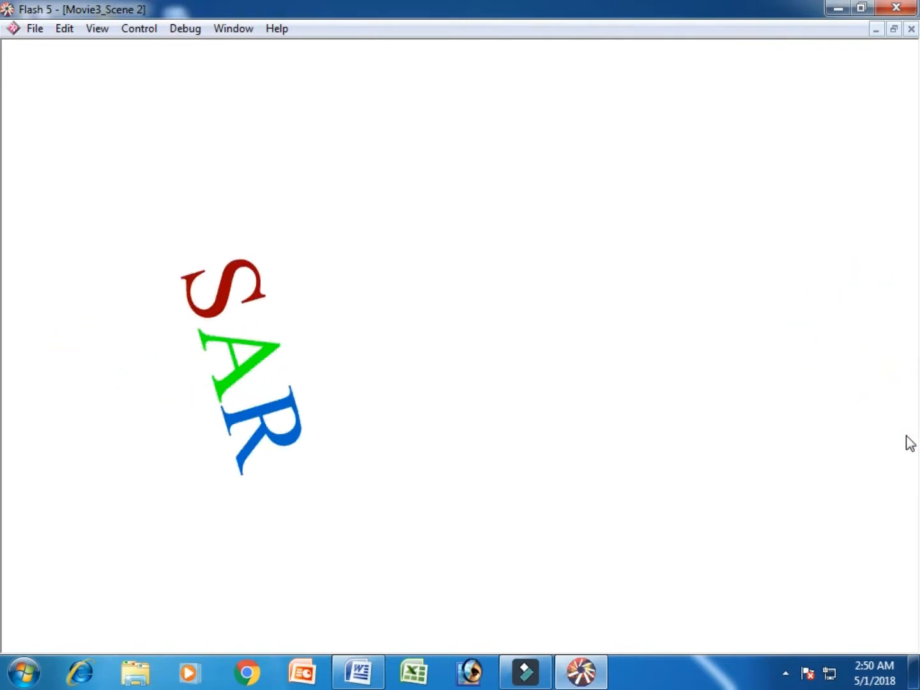
key("ctrl+w")
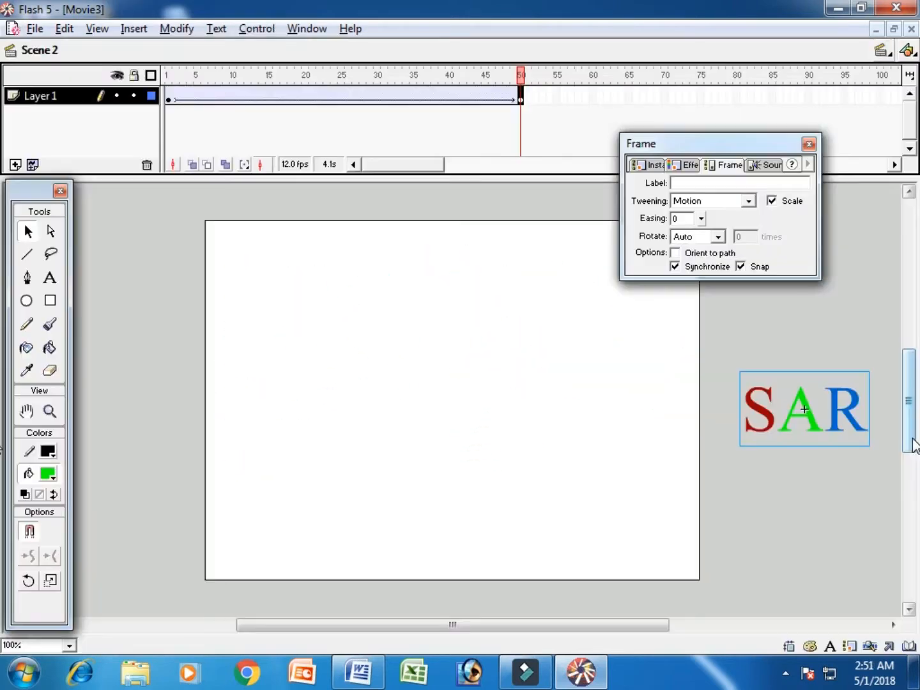
Step: Insert a third scene into the movie and close the Frame settings
left_click(132, 29)
left_click(185, 285)
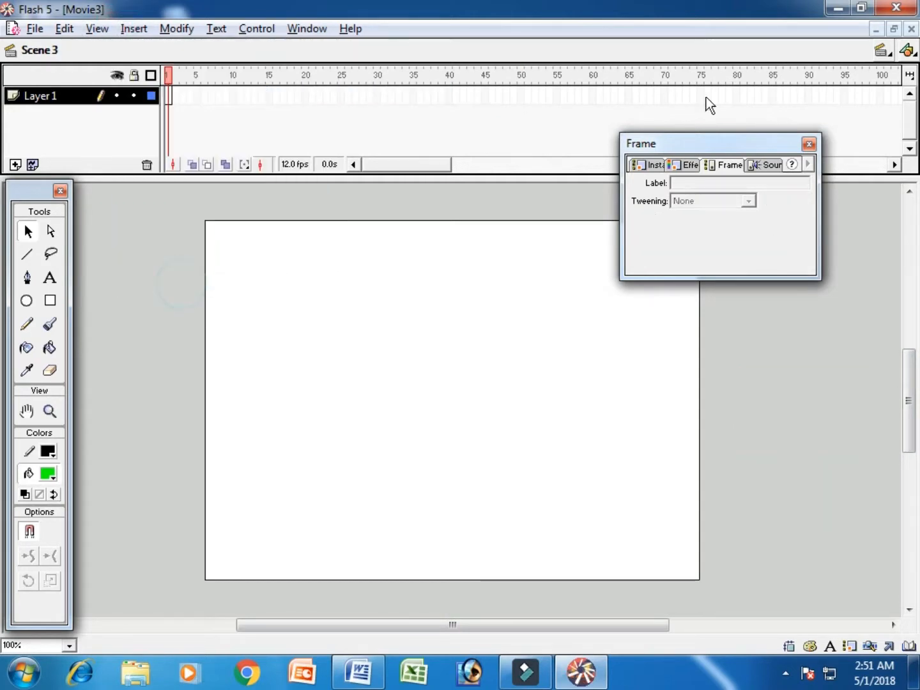
left_click(808, 144)
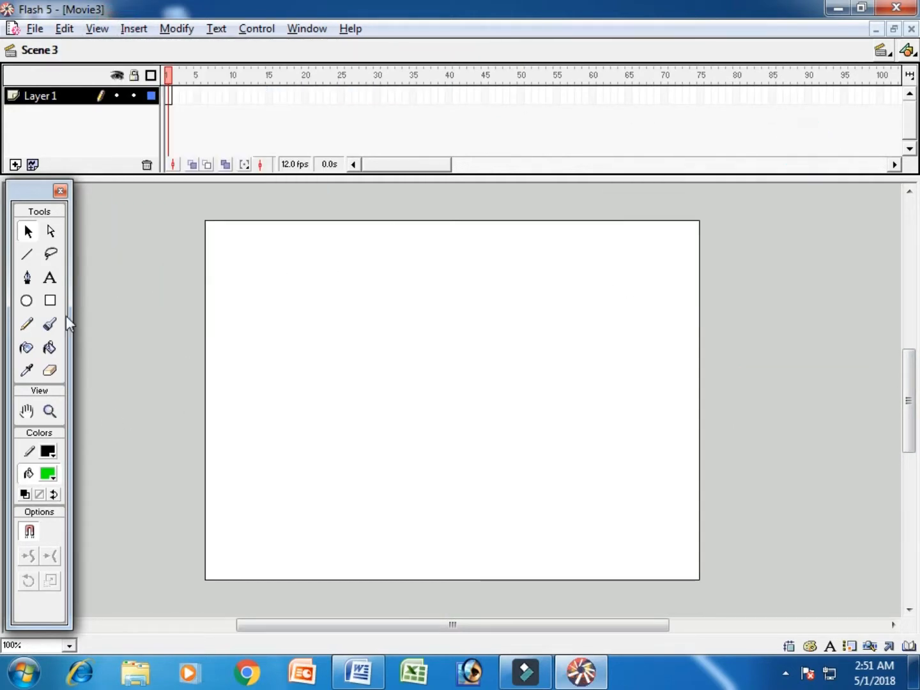
Step: Draw a tall, narrow rectangle with a dark red fill near the middle of the stage
left_click(50, 300)
left_click(50, 475)
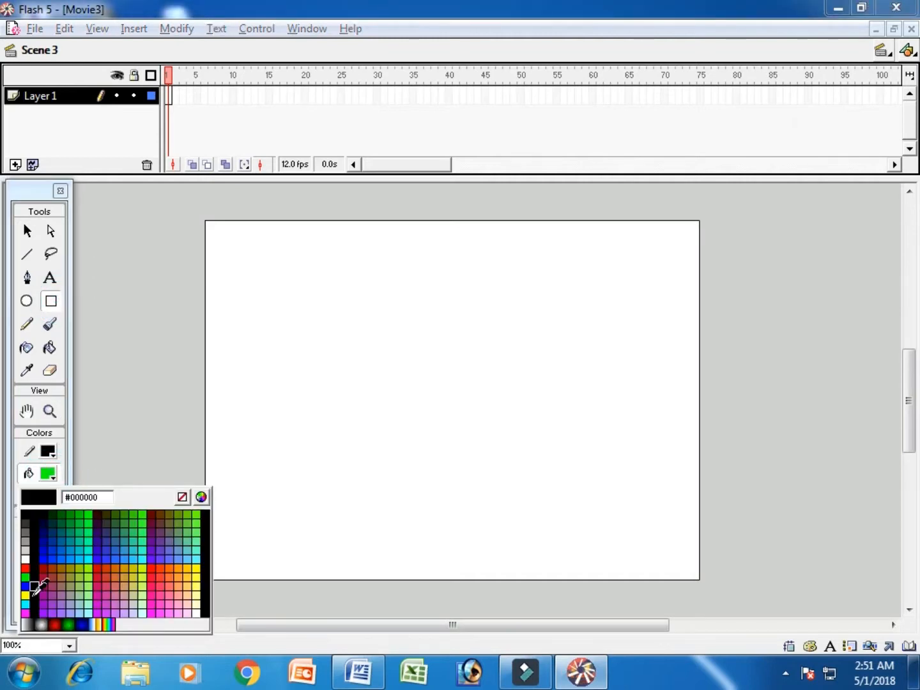
left_click(44, 568)
left_click_drag(407, 298, 451, 532)
left_click(26, 230)
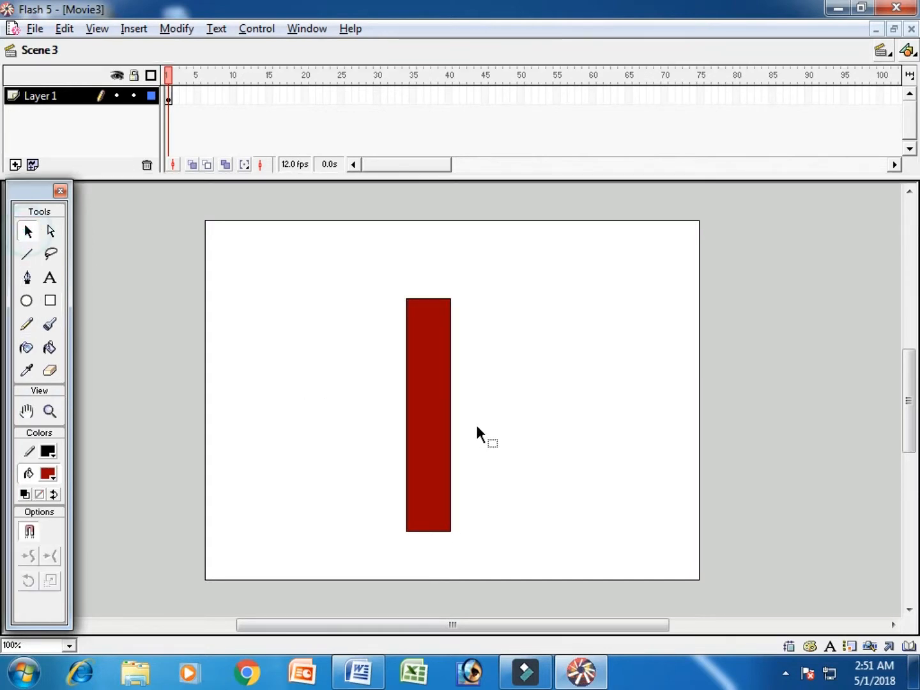
Step: Move the dark red rectangle, including its outline, to the horizontal centre of the stage
double_click(439, 399)
left_click_drag(437, 406, 463, 401)
left_click(511, 408)
left_click(460, 386)
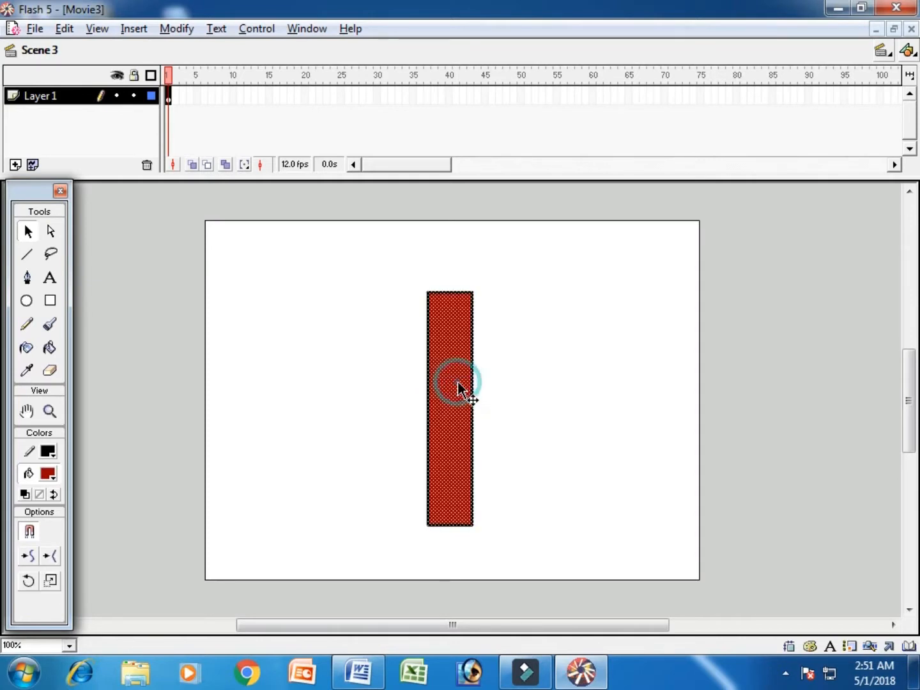
Step: Duplicate the dark red rectangle and rotate the copy 90 degrees so it lies horizontally across the original
right_click(456, 384)
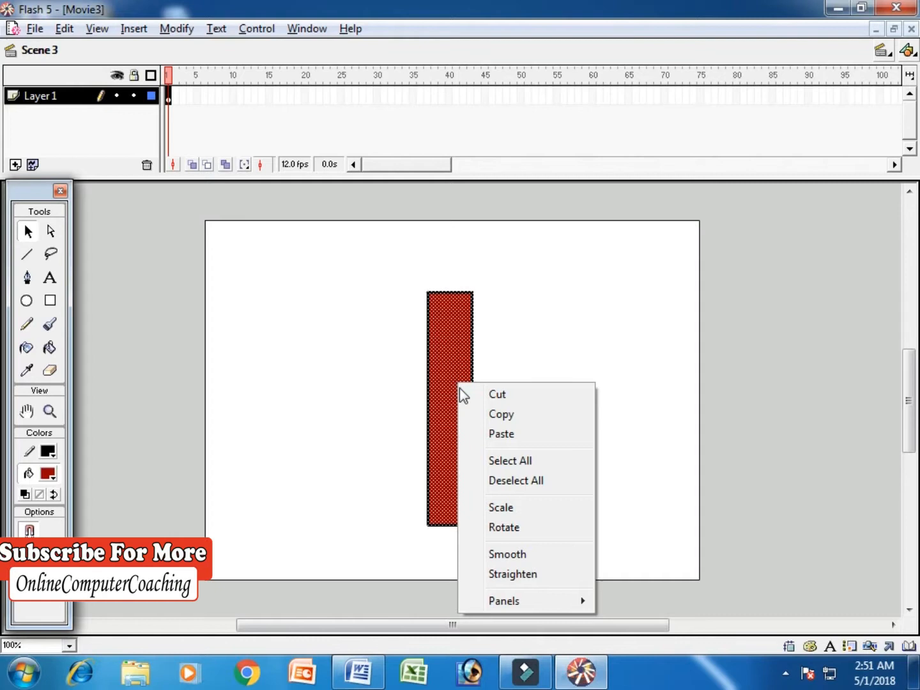
left_click(455, 365)
key("ctrl+d")
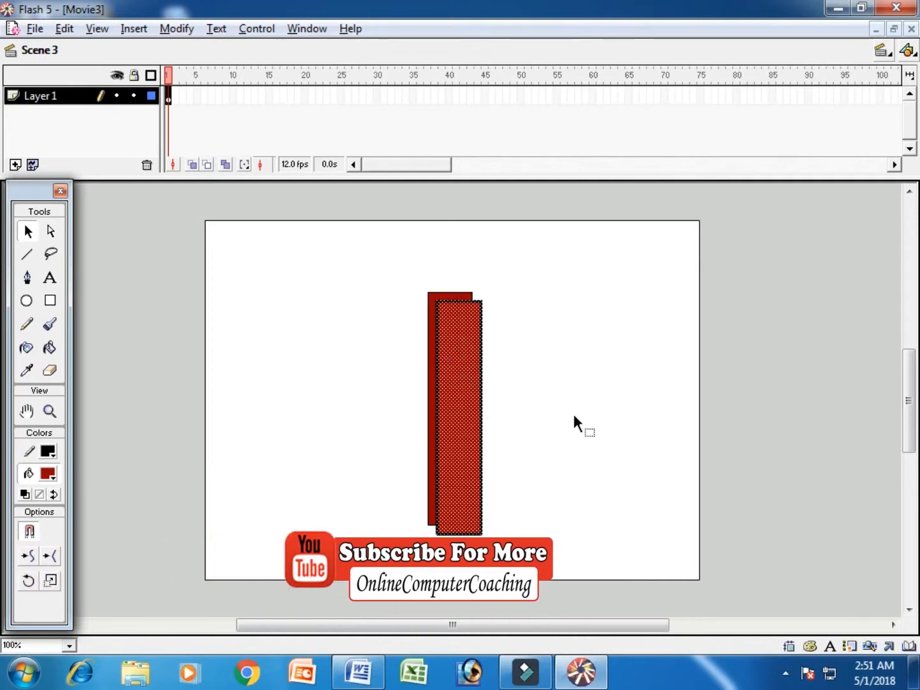
right_click(474, 359)
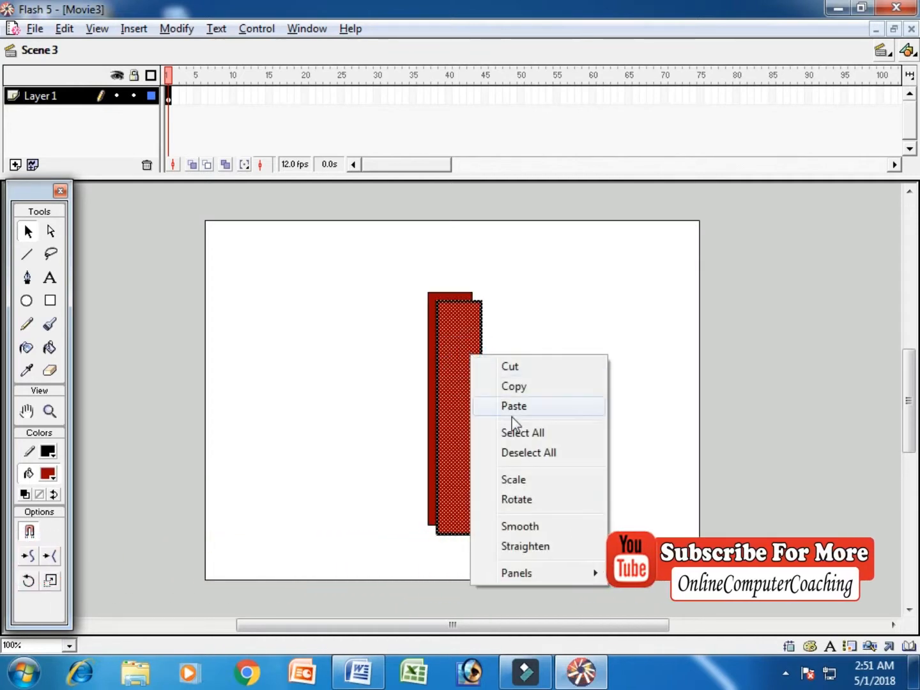
left_click(545, 499)
left_click_drag(481, 301, 548, 436)
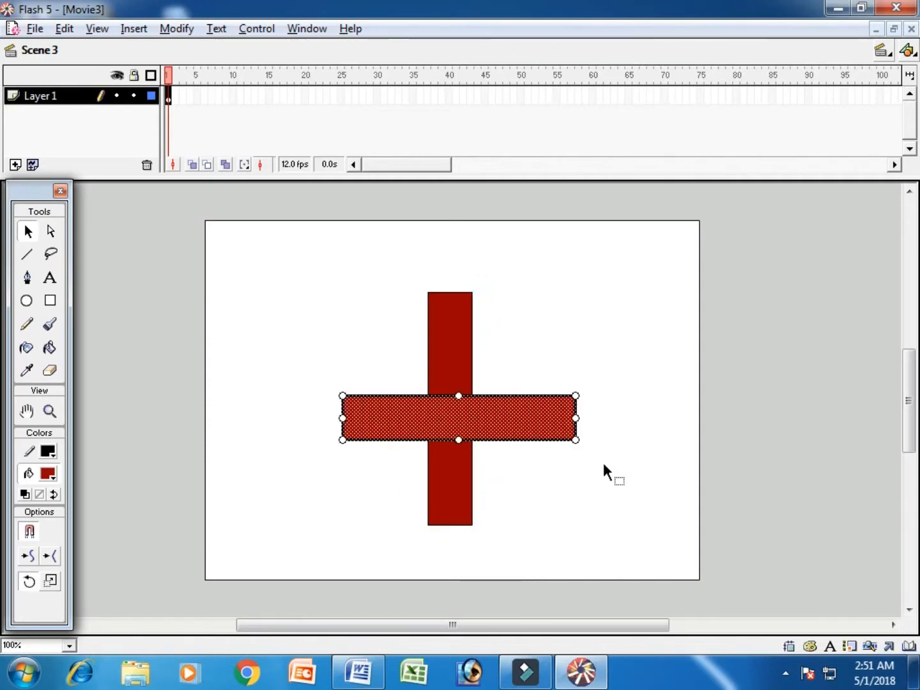
Step: Nudge the horizontal bar left and up until it is centred on the vertical bar, and deselect it
key("Left")
key("Left")
key("Left")
key("Left")
key("Left")
key("Left")
key("Left")
key("Up")
key("Up")
key("Up")
key("Up")
key("Up")
key("Up")
key("Up")
key("Up")
key("Left")
key("Left")
key("Up")
key("Up")
key("Up")
key("Up")
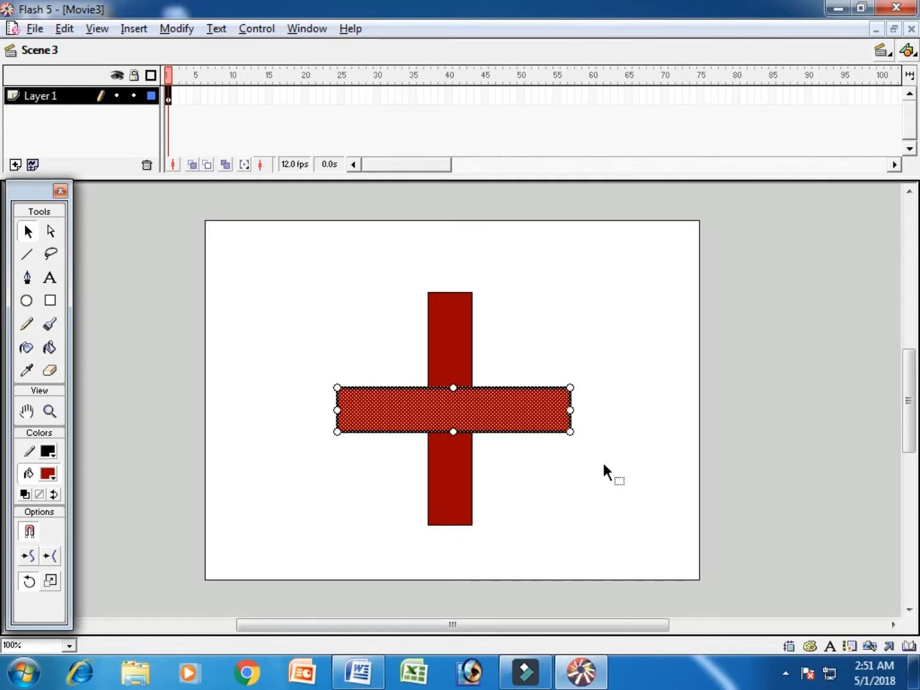
left_click(604, 464)
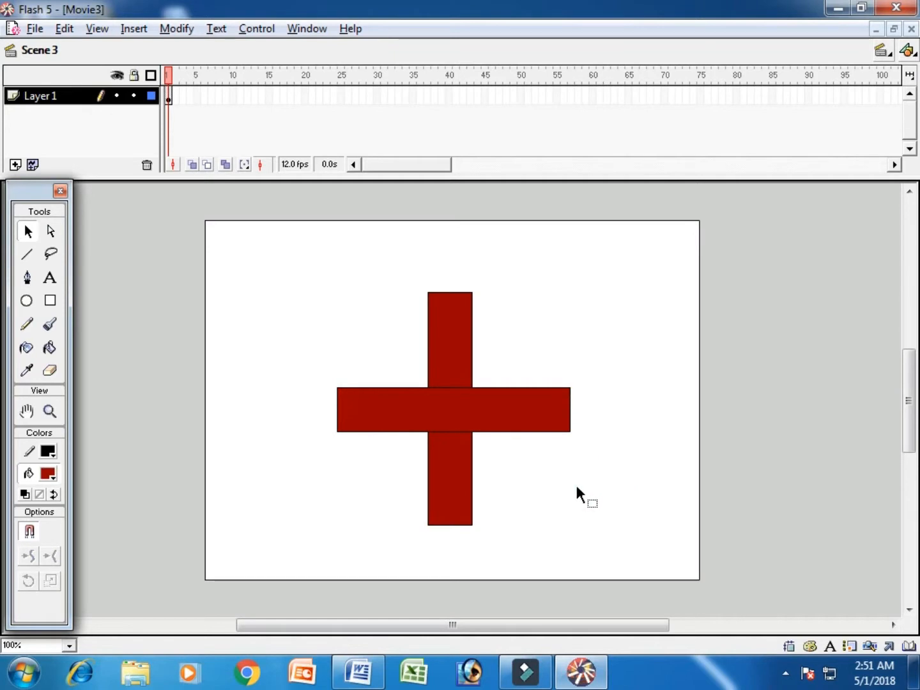
left_click(501, 410)
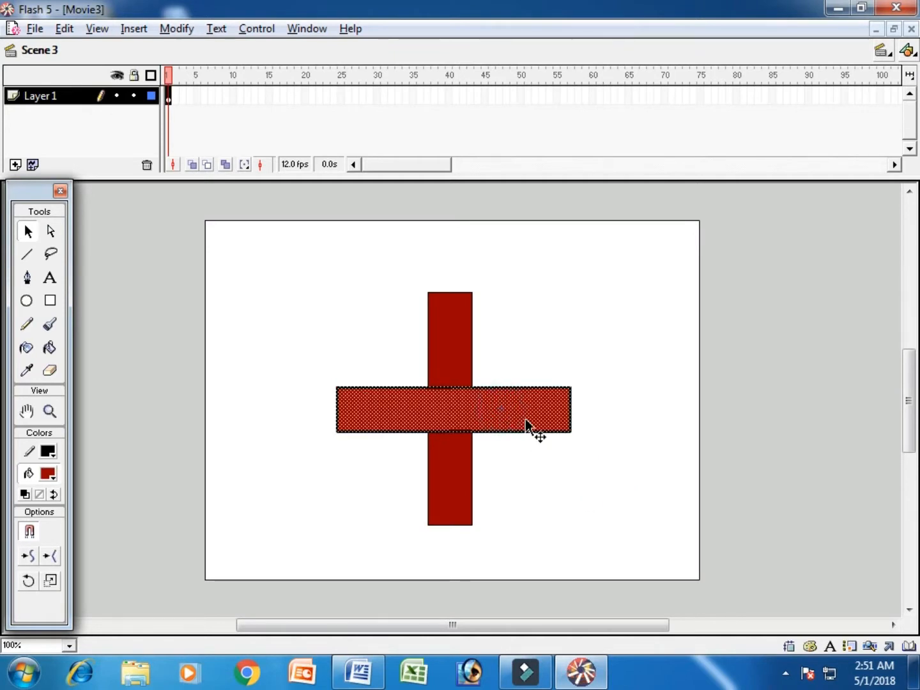
left_click(567, 497)
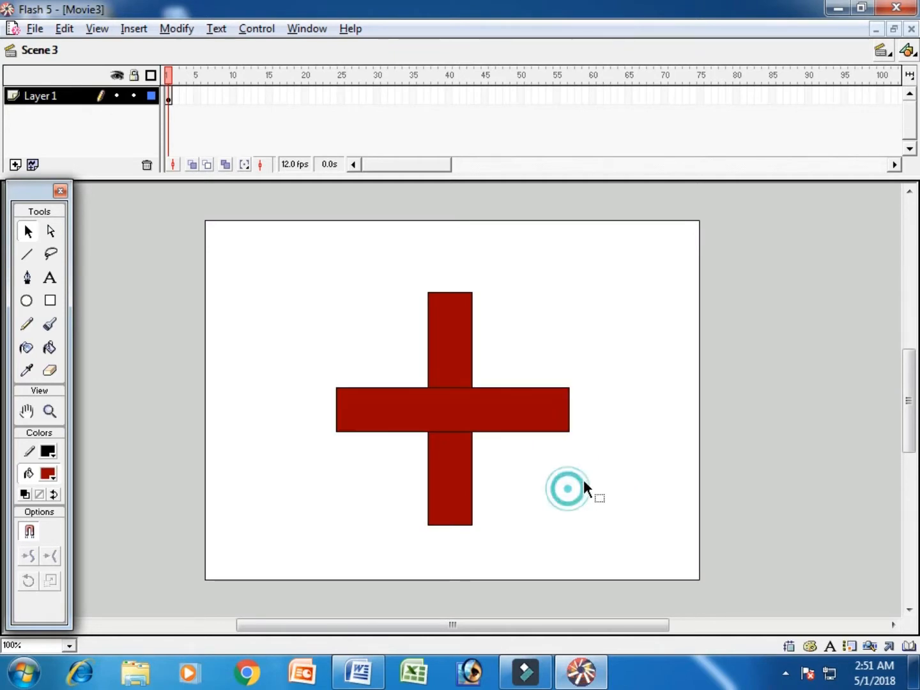
Step: Set the fill to orange-red and draw a circle over the centre of the cross
left_click(27, 300)
left_click(54, 477)
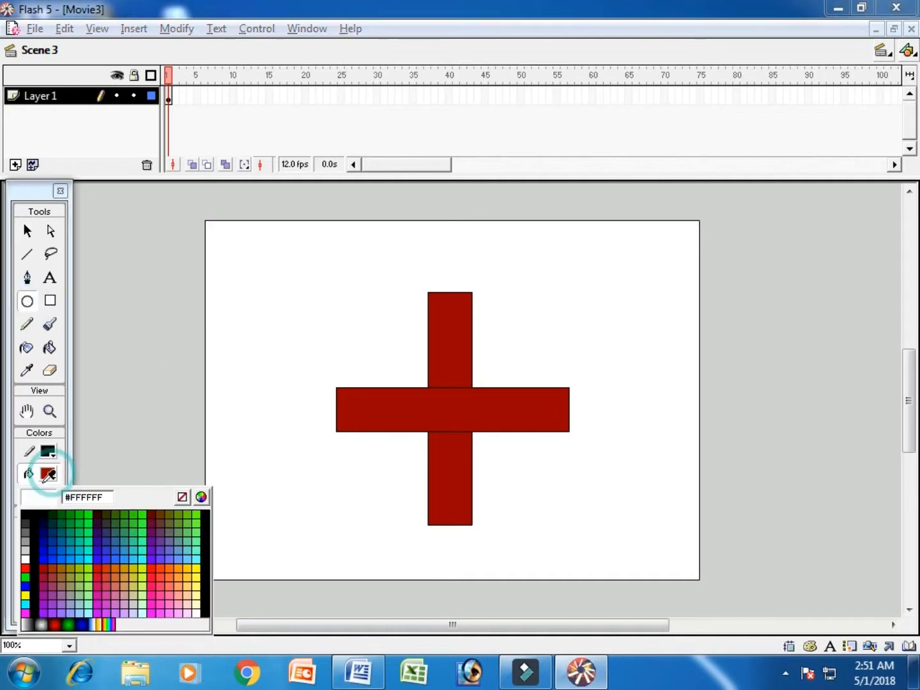
left_click(159, 567)
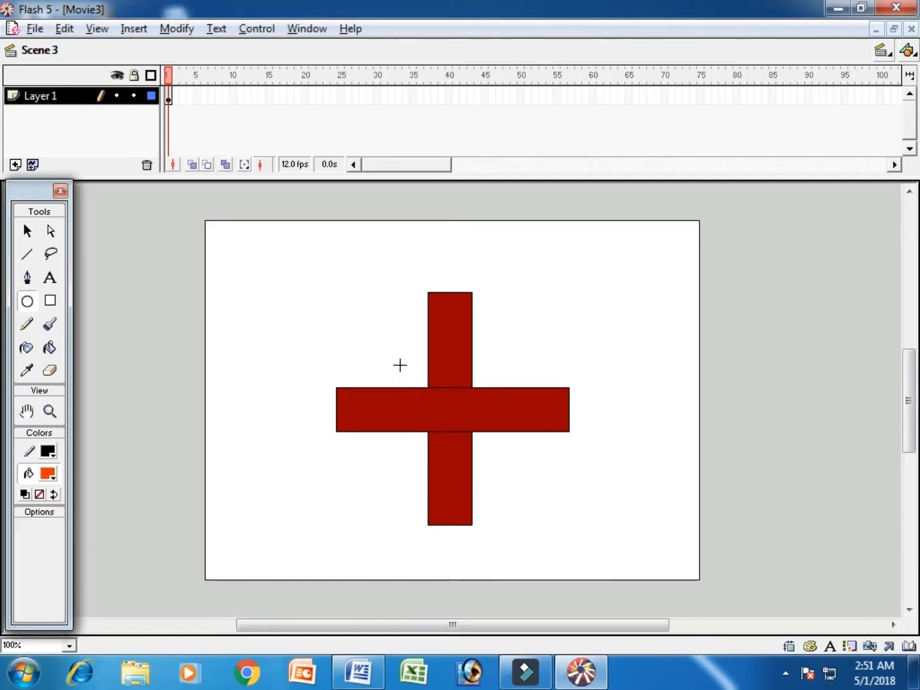
left_click_drag(403, 362, 506, 464)
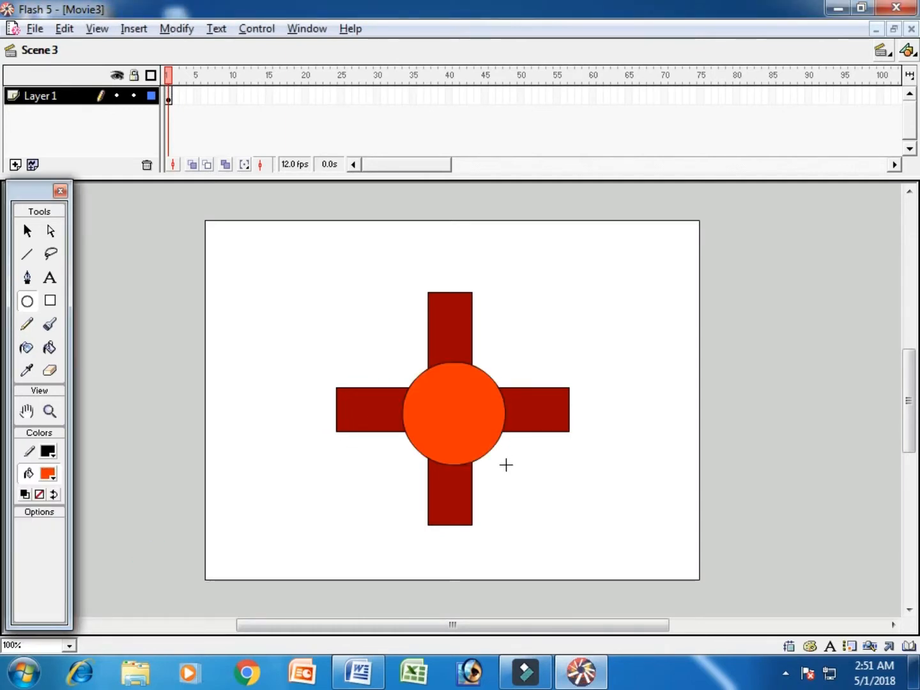
Step: Try to centre the orange circle on the cross by nudging it up slightly
left_click(28, 231)
double_click(447, 394)
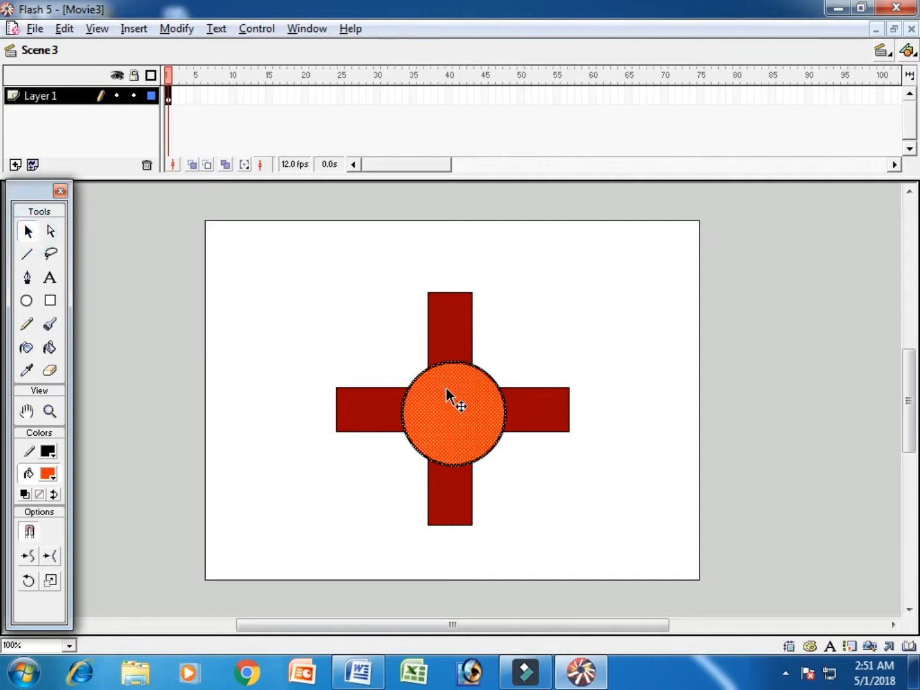
key("Up")
key("Up")
key("Up")
key("Up")
key("Up")
key("Up")
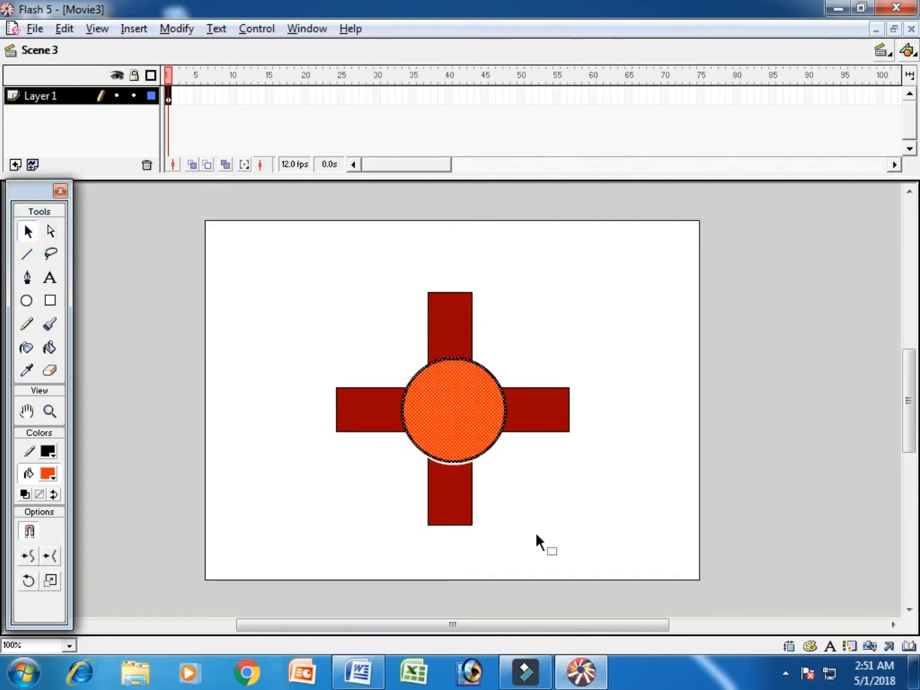
Step: Undo the upward nudges of the orange circle
key("ctrl+z")
key("ctrl+z")
key("ctrl+z")
key("ctrl+z")
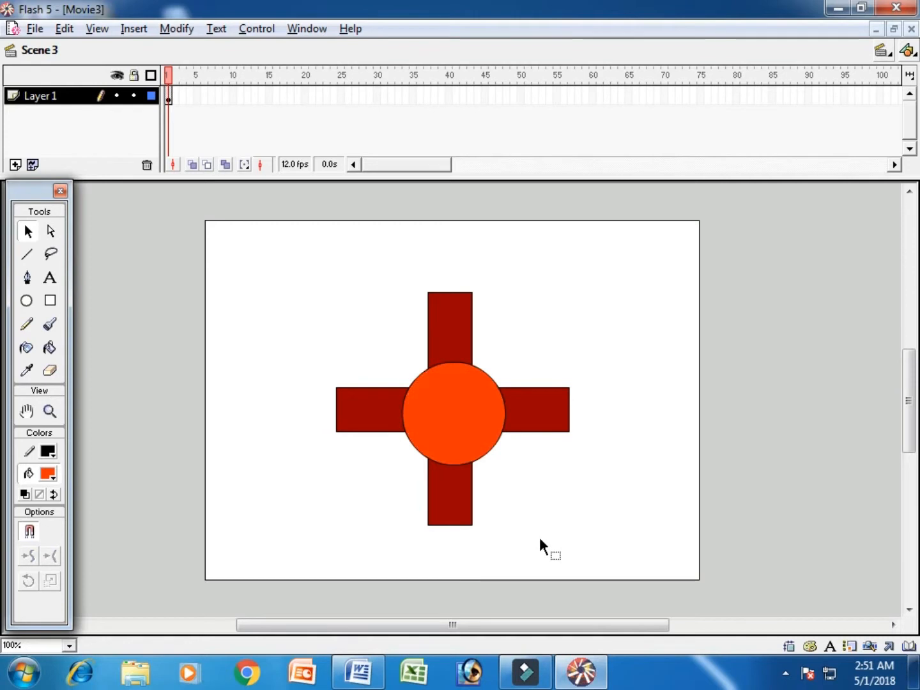
Step: Draw an orange circle on the empty upper-left area of the stage and move it onto the cross's centre
left_click(26, 300)
left_click_drag(249, 254, 349, 355)
left_click(27, 231)
double_click(314, 318)
mouse_move(296, 296)
left_mouse_down()
mouse_move(460, 401)
mouse_move(448, 400)
left_mouse_up()
left_click(545, 491)
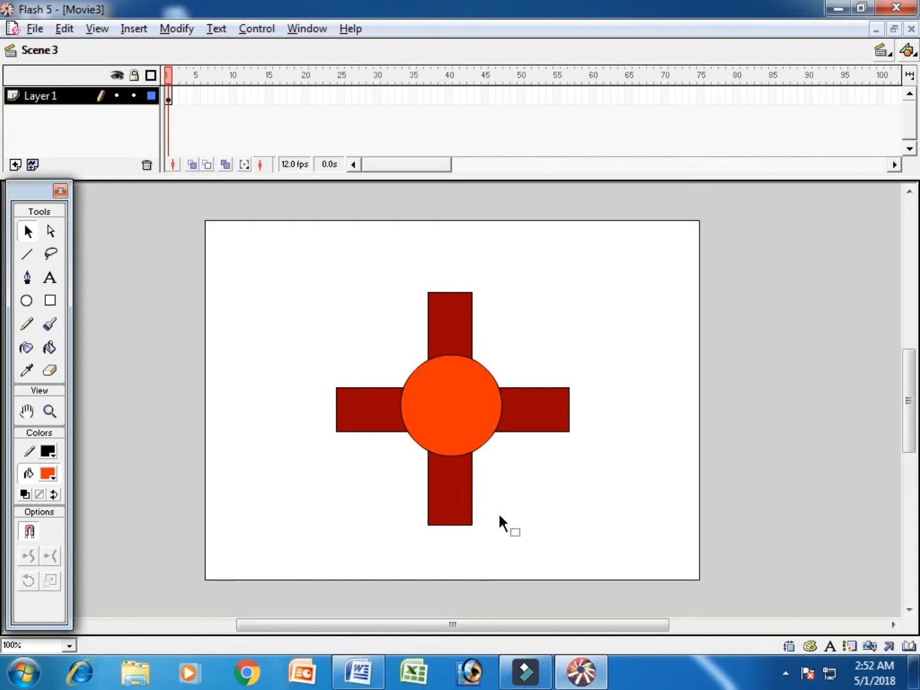
Step: Reselect the orange circle, nudge it slightly down and left to centre it on the cross, and deselect it
key("ctrl+z")
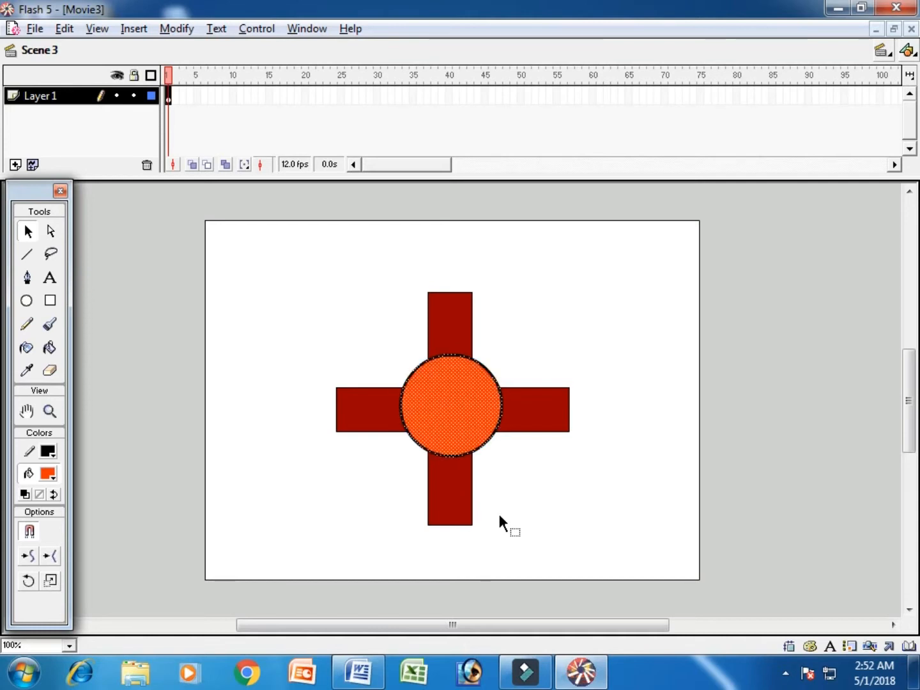
key("Down")
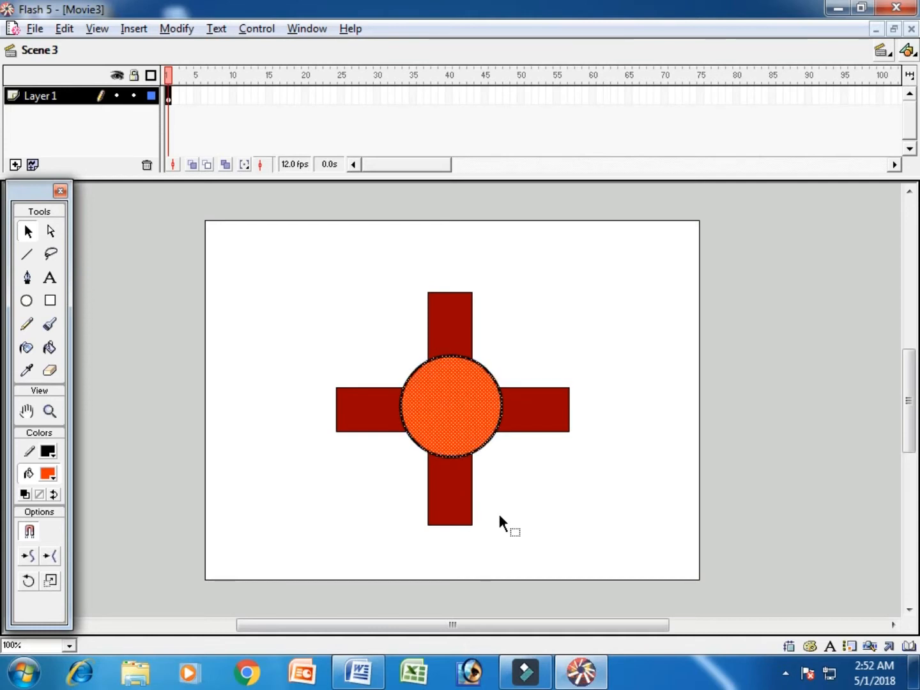
key("Down")
key("Left")
key("Down")
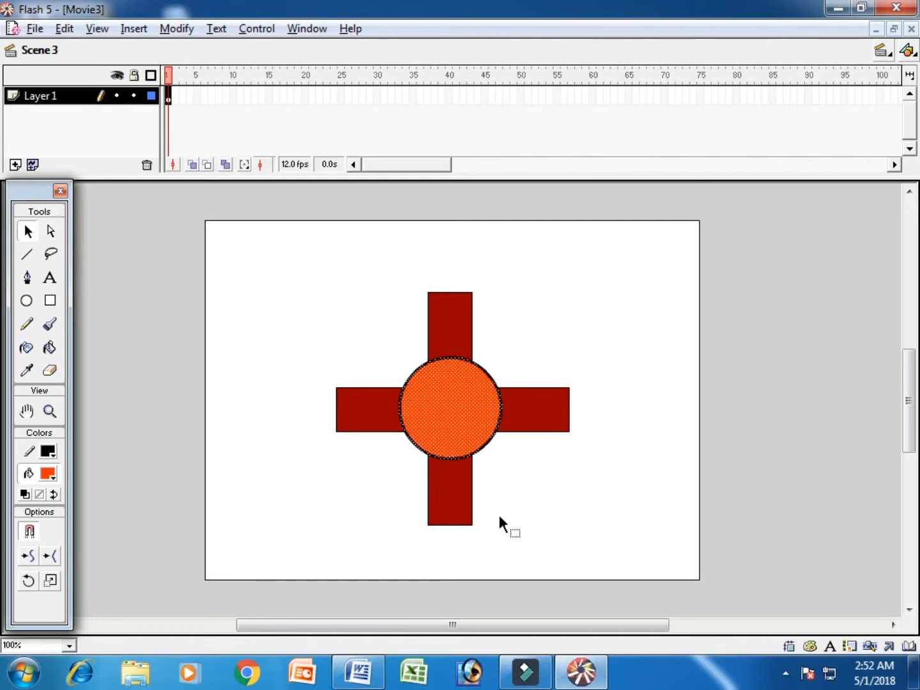
key("Down")
left_click(513, 510)
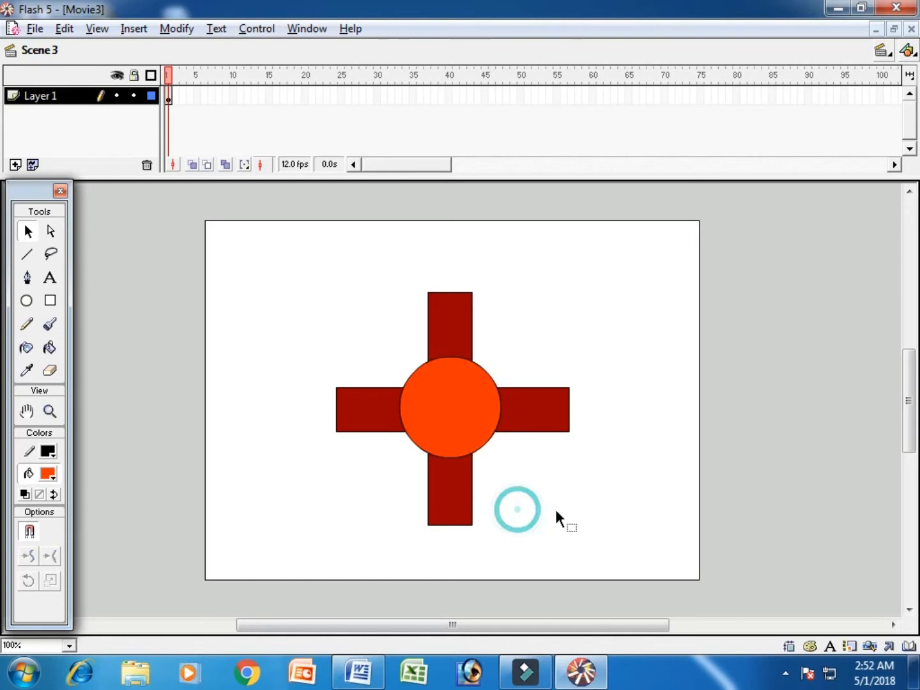
Step: Create a motion tween on frame 1 of Layer 1 and set it to rotate CW 50 times
right_click(168, 95)
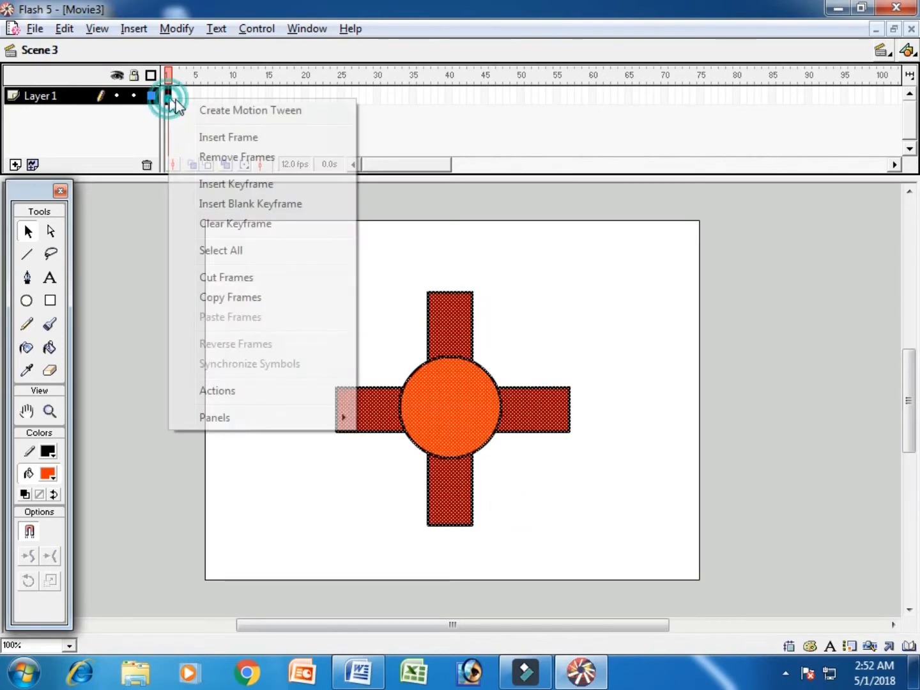
left_click(205, 111)
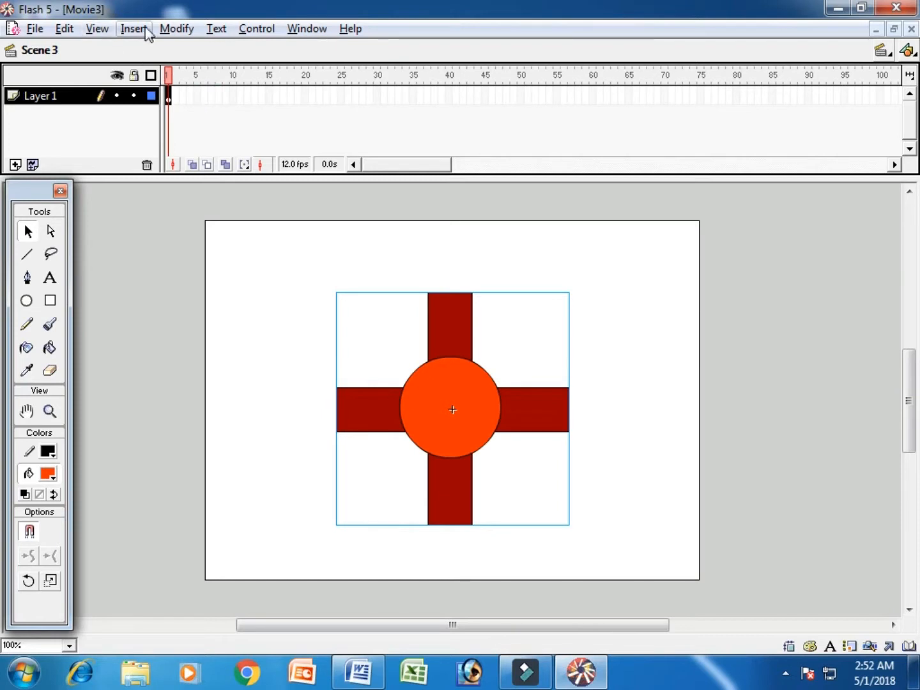
left_click(175, 29)
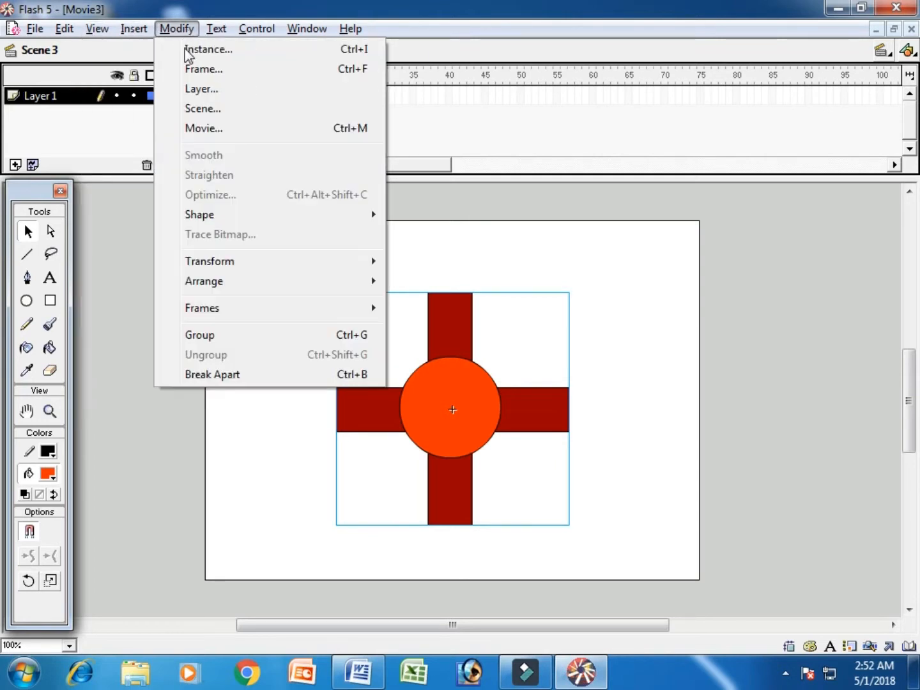
left_click(335, 69)
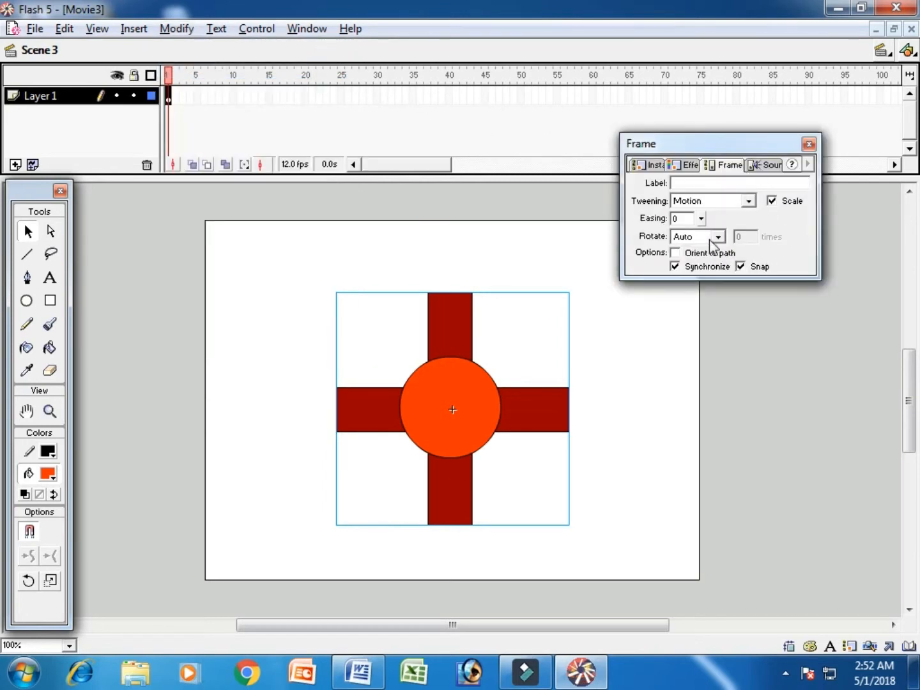
left_click(710, 240)
left_click(706, 269)
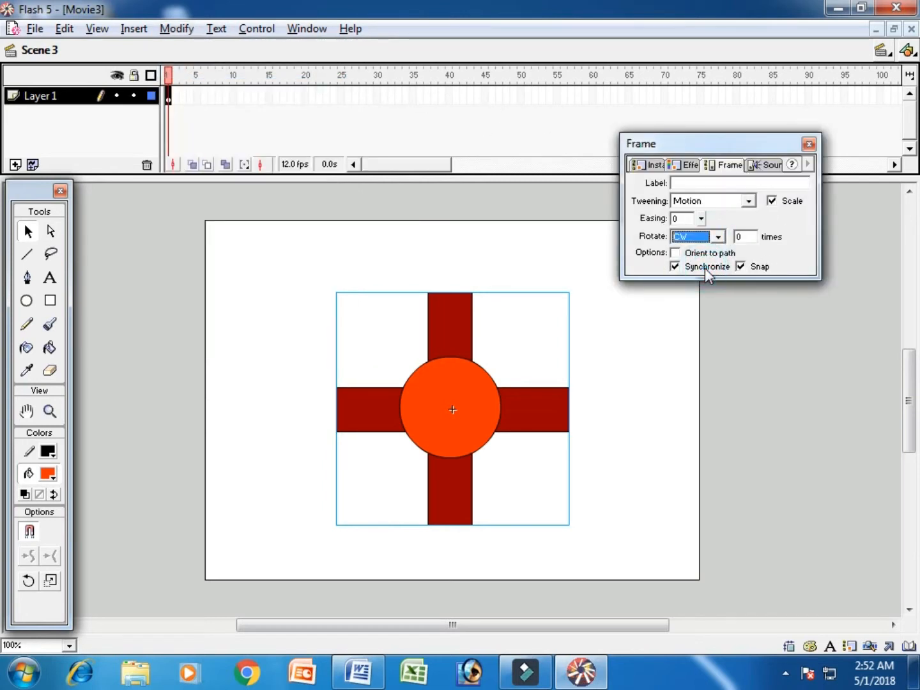
double_click(741, 237)
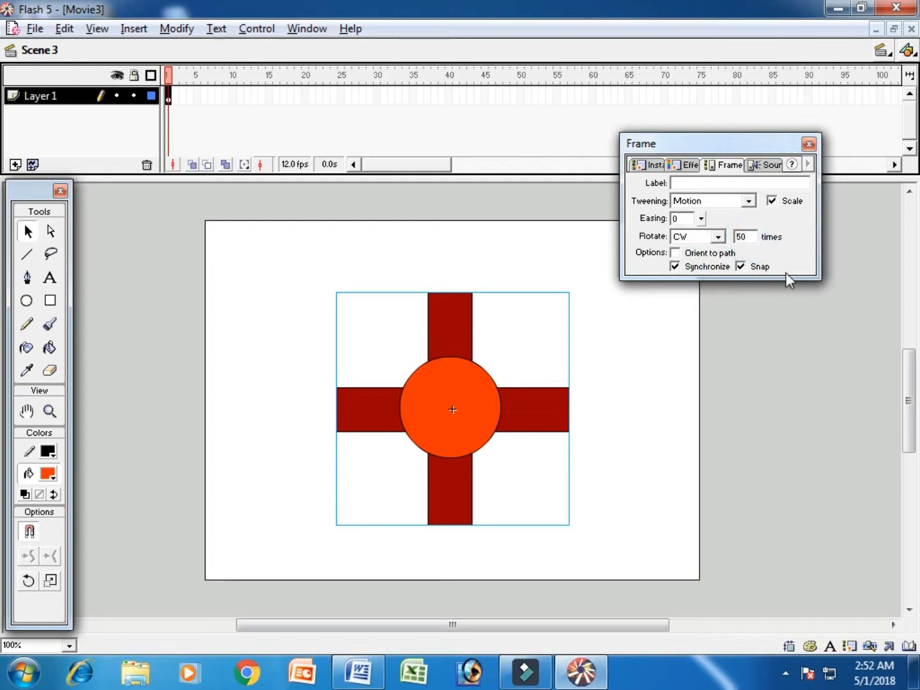
Step: Insert a keyframe at frame 30 of Layer 1 and test the whole movie
left_click(377, 95)
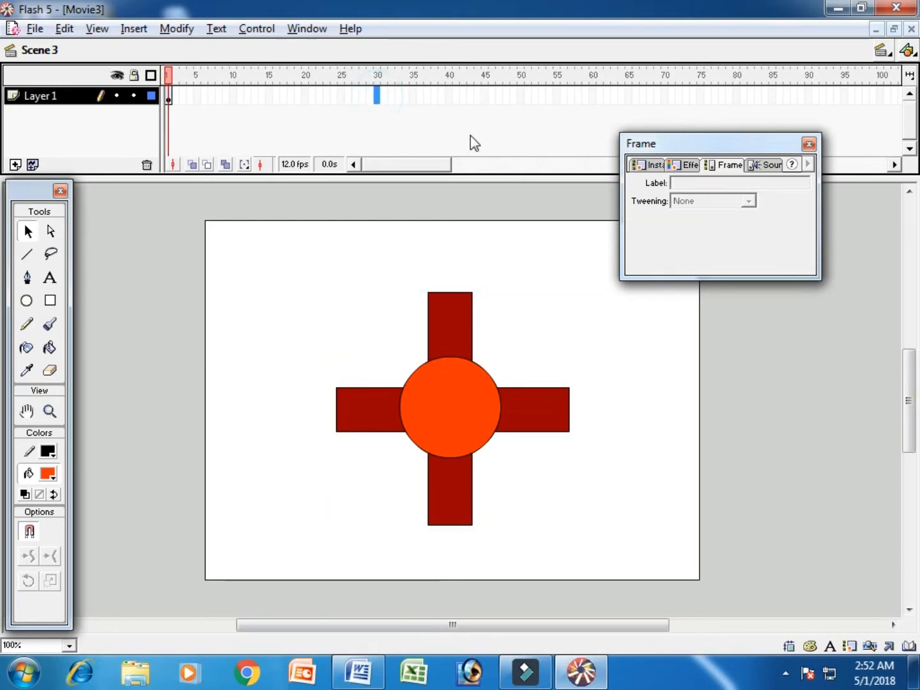
key("F6")
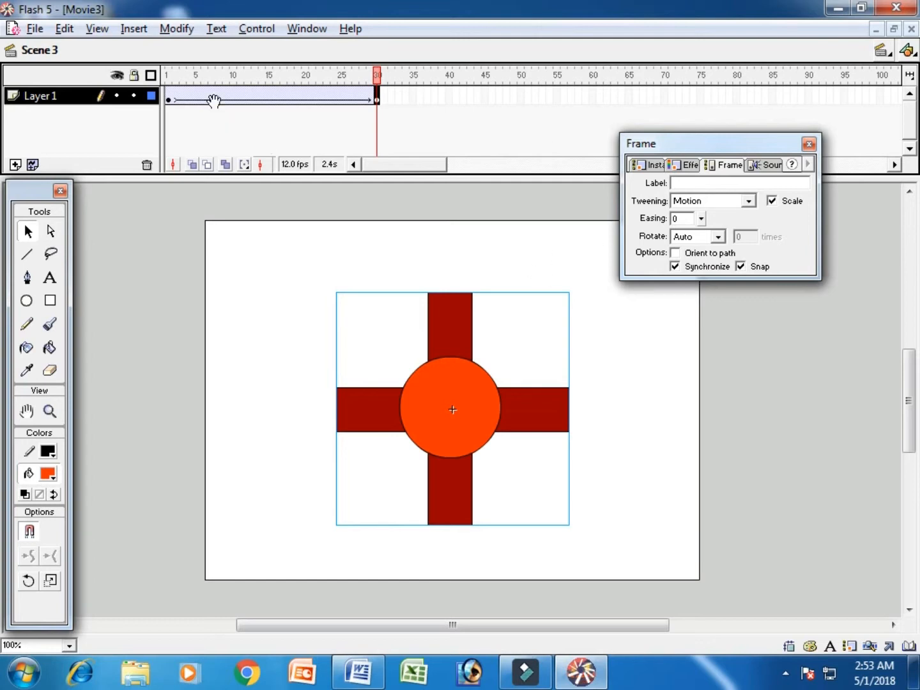
left_click(257, 30)
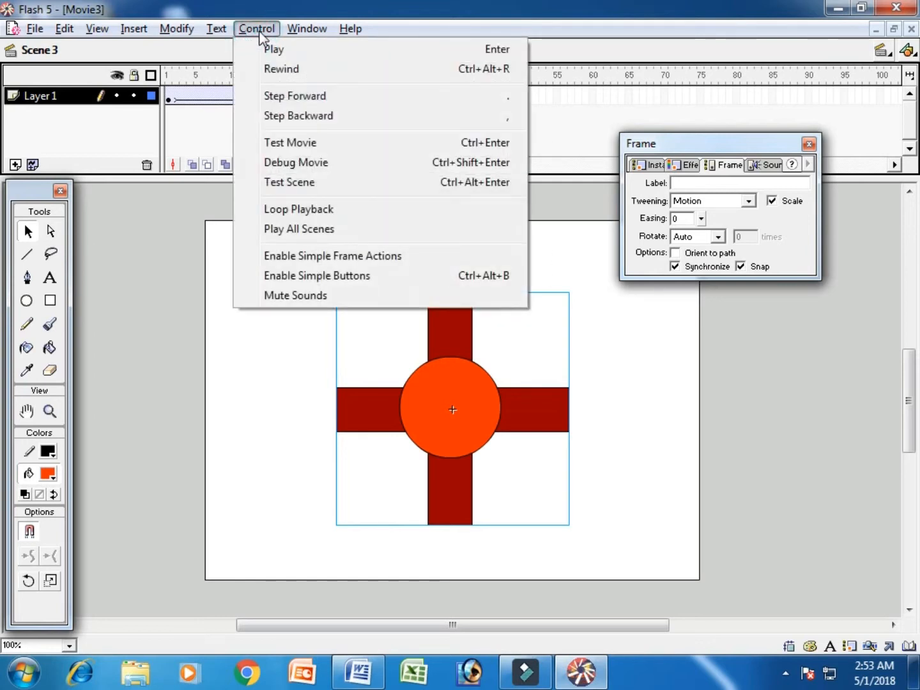
left_click(331, 151)
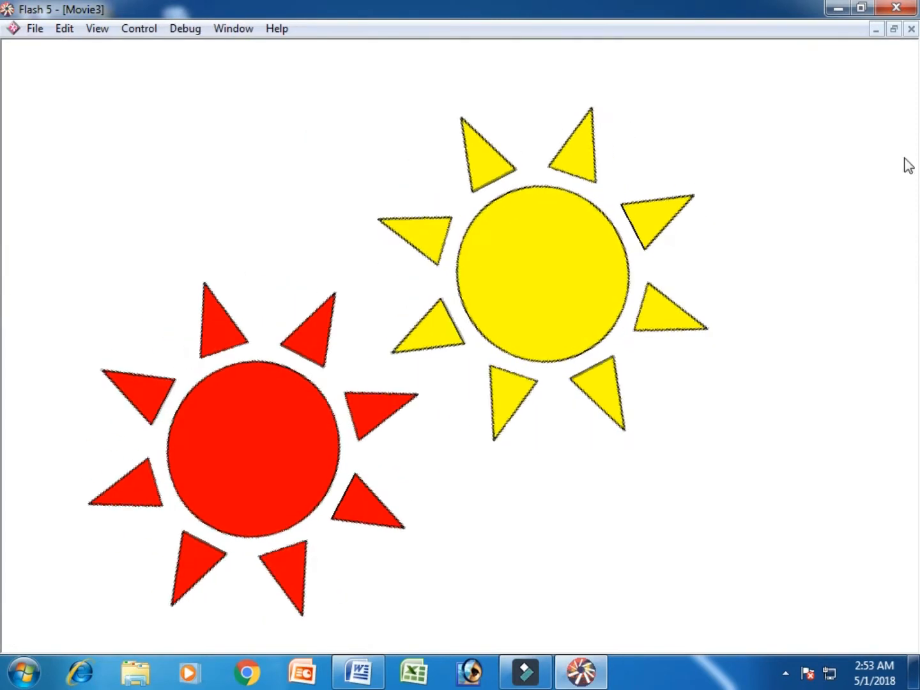